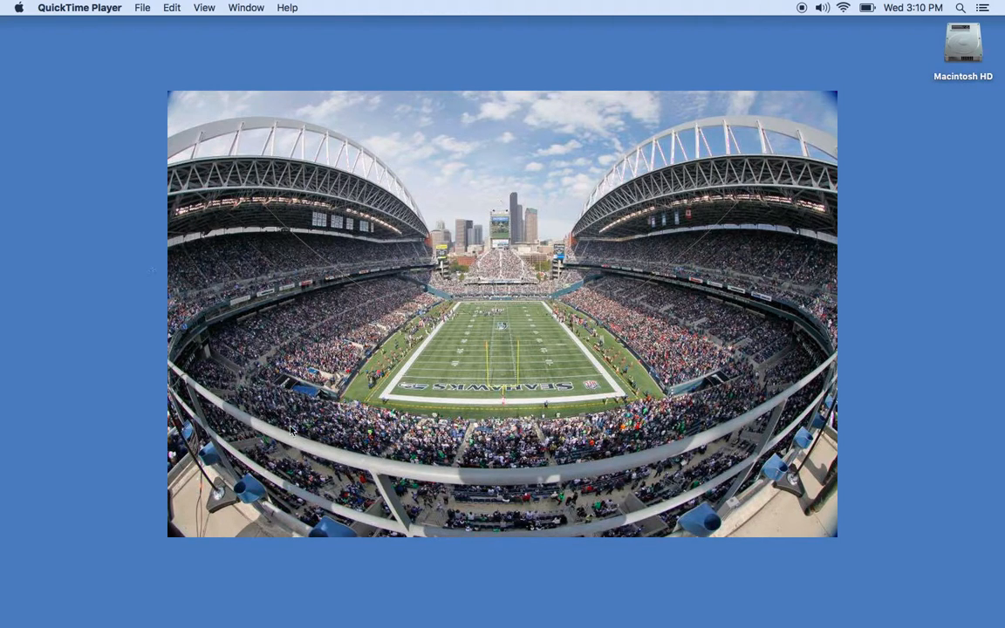
Step: Bring the RP6 portal in Safari forward and open the account sign-up form
{"action": "mouse_move", "coordinate": [472, 623]}
{"action": "left_click", "coordinate": [159, 580]}
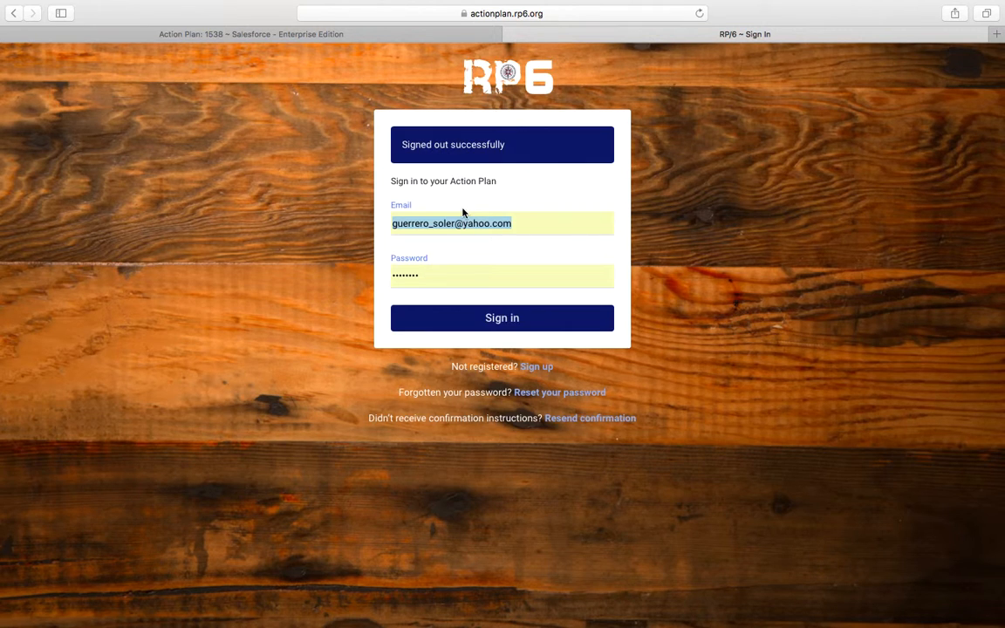
{"action": "left_click", "coordinate": [533, 369]}
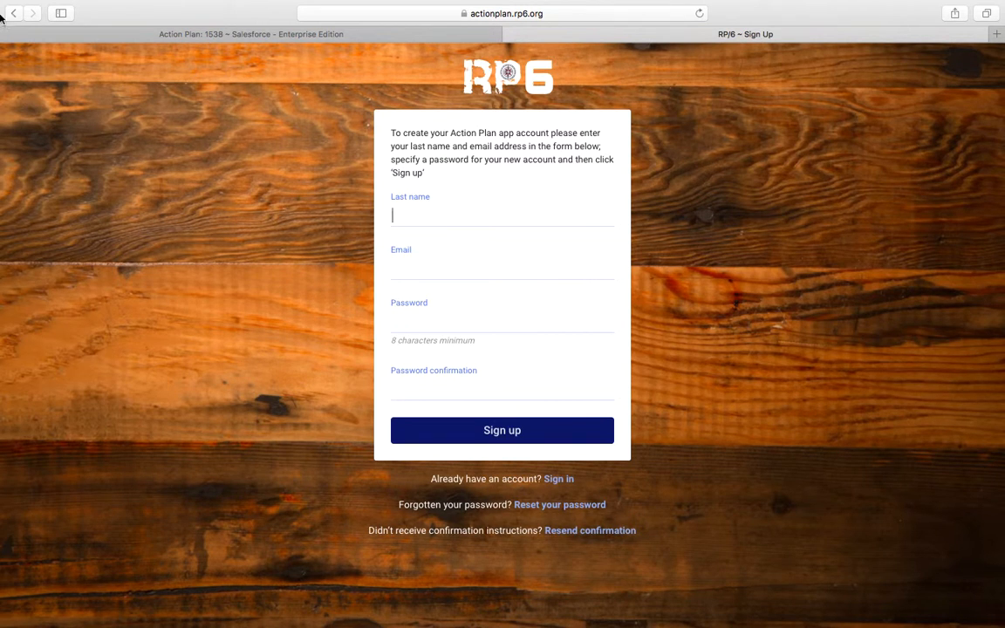
Step: Return to the sign-in form and enter the account password
{"action": "left_click", "coordinate": [61, 29]}
{"action": "left_click", "coordinate": [468, 265]}
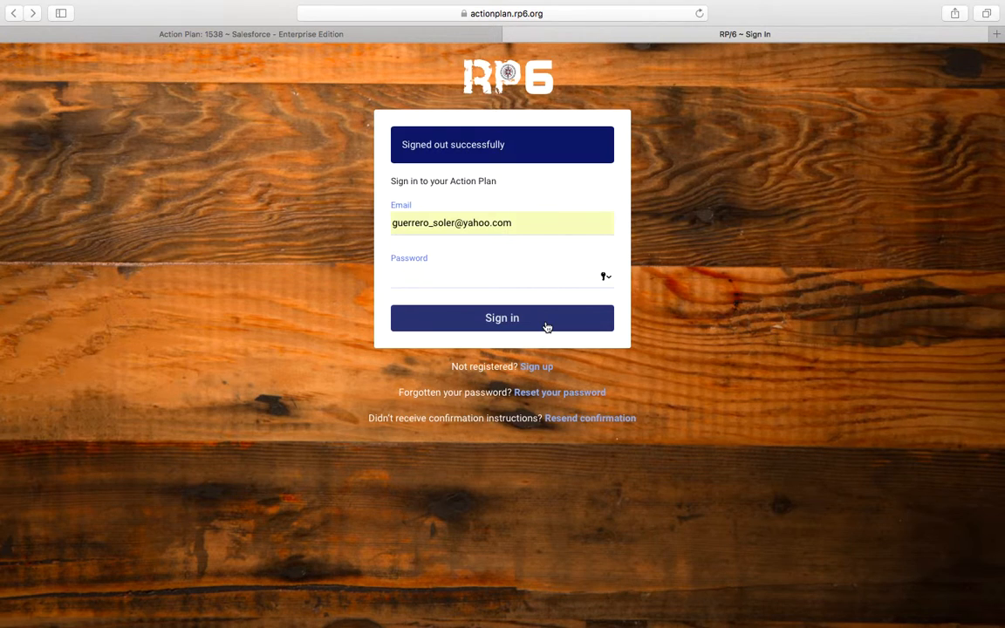
{"action": "type", "text": "********"}
Step: Sign in and scroll the dashboard to review its 4 open tasks and latest chat
{"action": "left_click", "coordinate": [502, 320]}
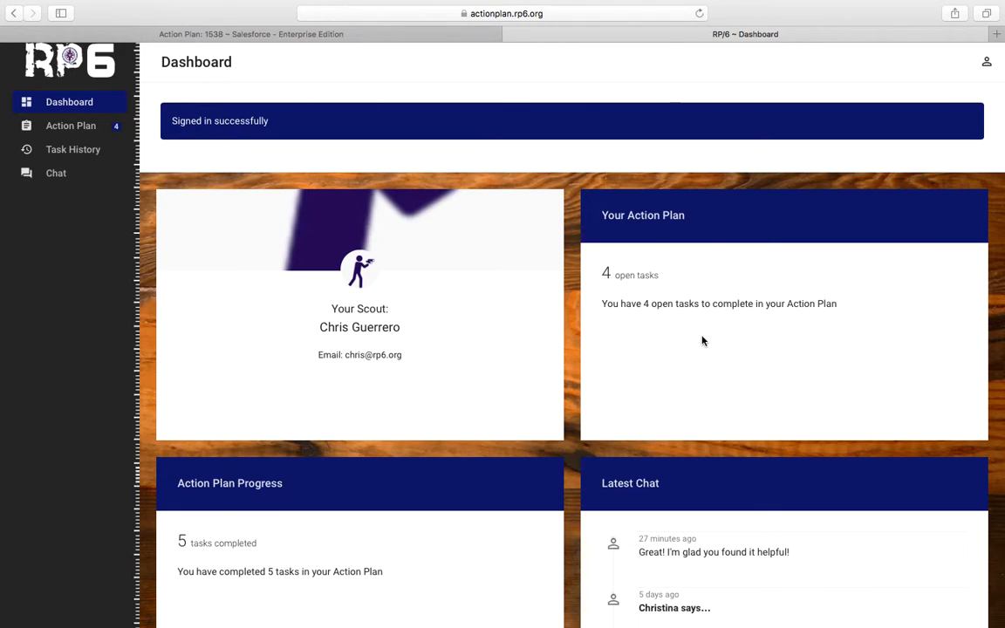
{"action": "scroll", "coordinate": [524, 462], "scroll_direction": "down", "scroll_amount": 3}
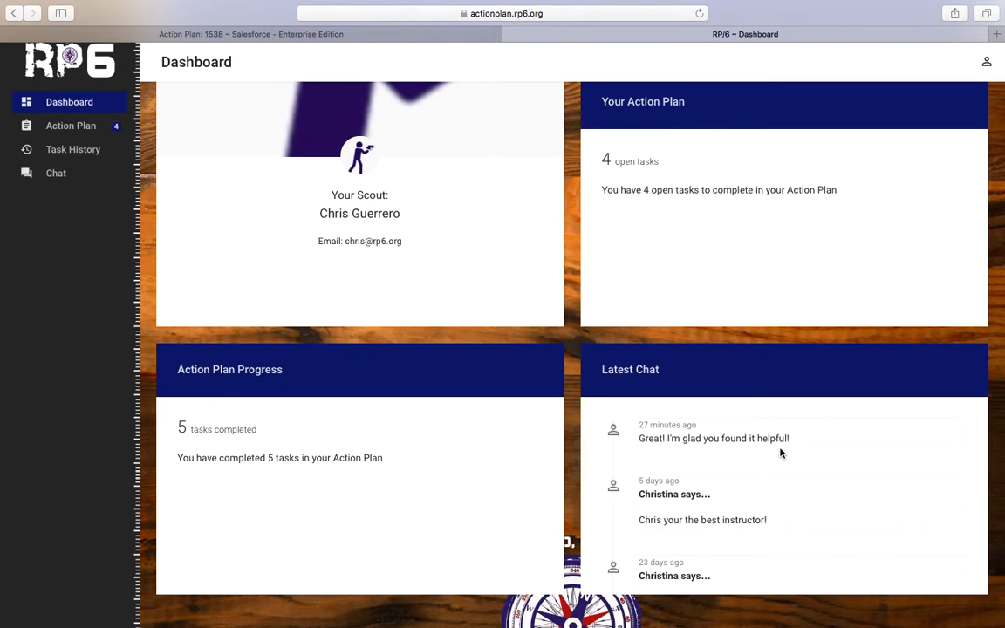
{"action": "scroll", "coordinate": [781, 452], "scroll_direction": "up", "scroll_amount": 3}
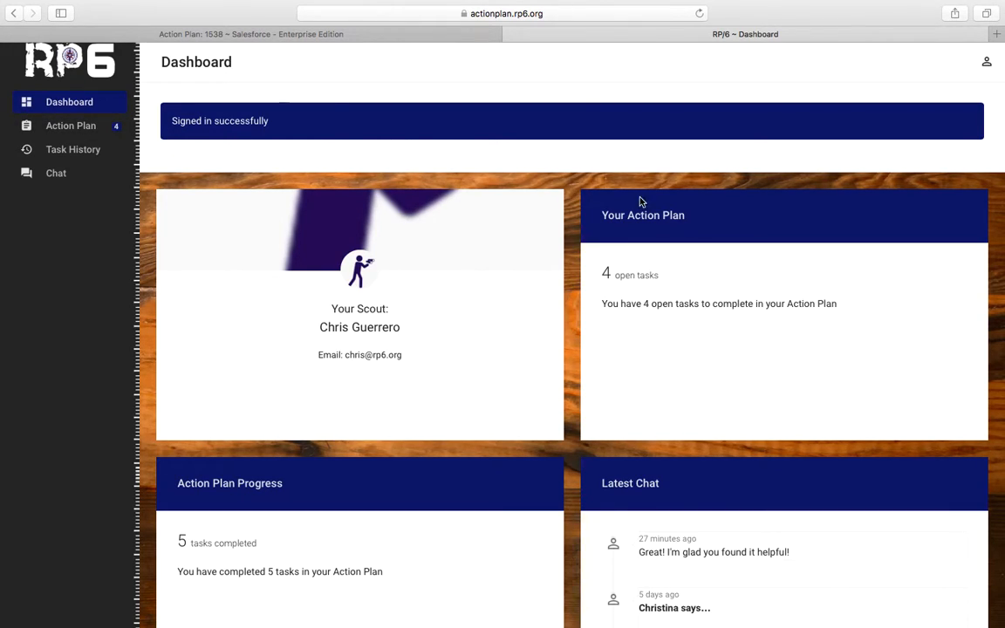
Step: View the open Action Plan tasks, then Task History, and inspect the completed Employment-HHUSA task
{"action": "left_click", "coordinate": [95, 133]}
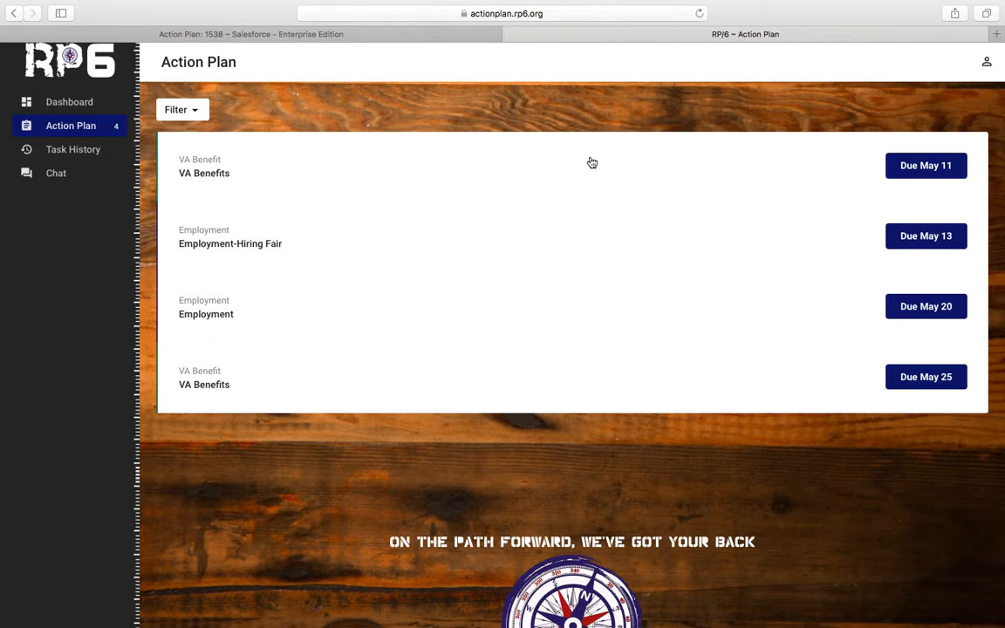
{"action": "left_click", "coordinate": [102, 159]}
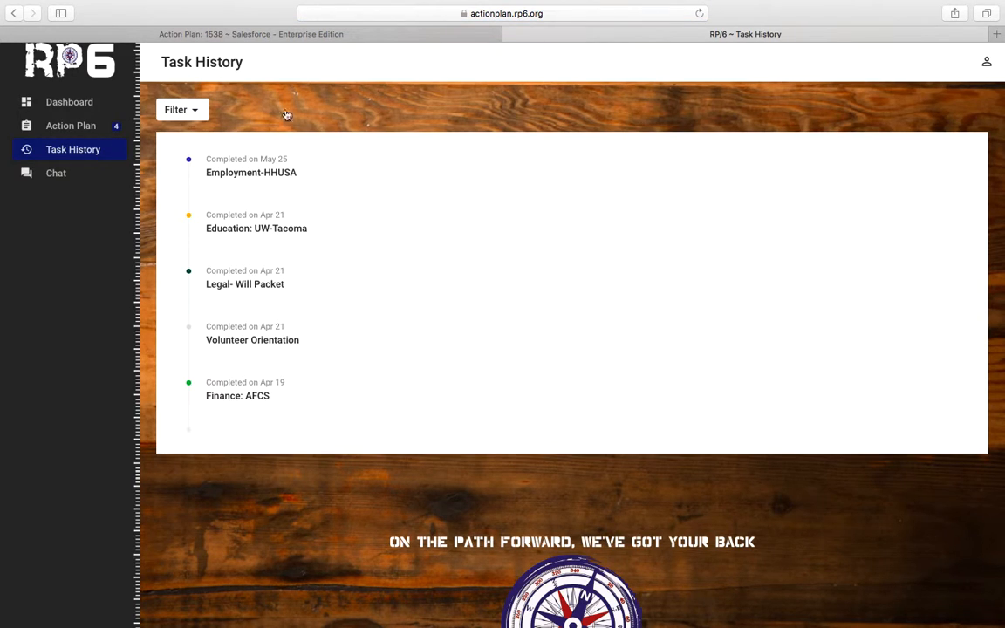
{"action": "left_click", "coordinate": [237, 185]}
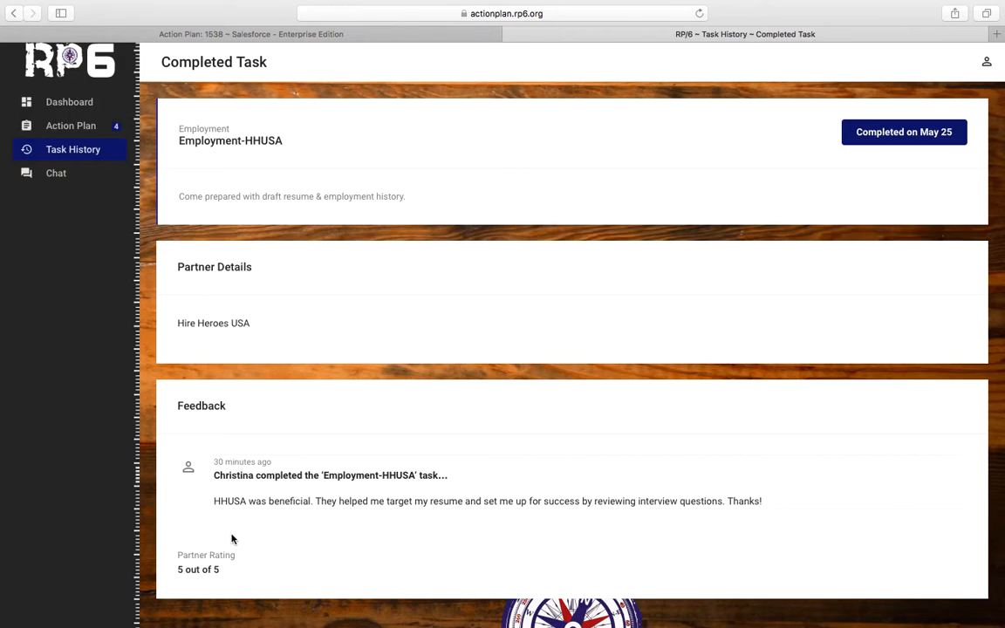
{"action": "left_click", "coordinate": [13, 14]}
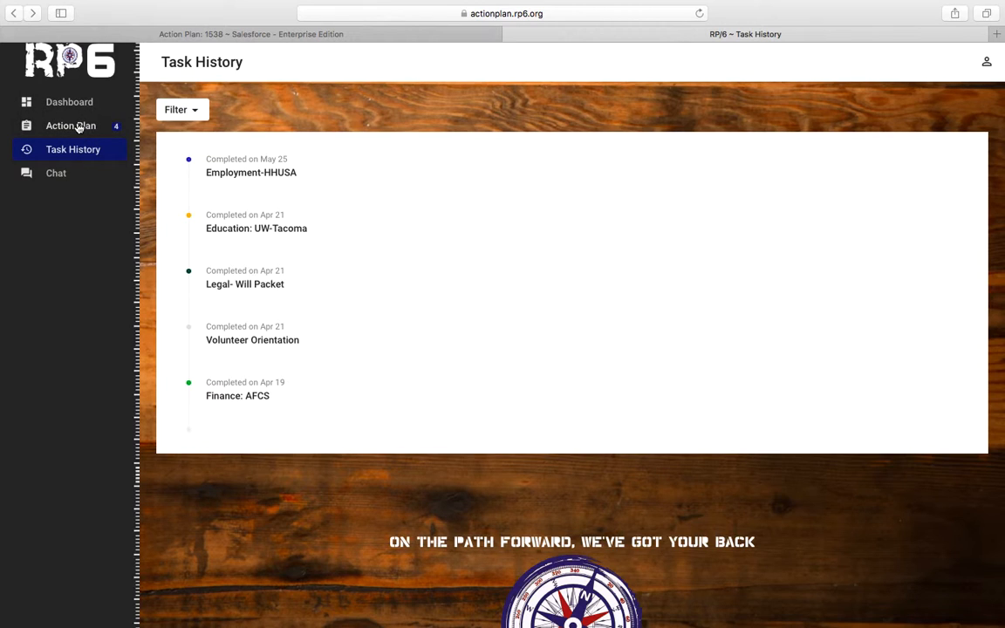
Step: Scroll through the scout chat, return to the dashboard, and switch to Salesforce Action Plan 1538
{"action": "left_click", "coordinate": [55, 174]}
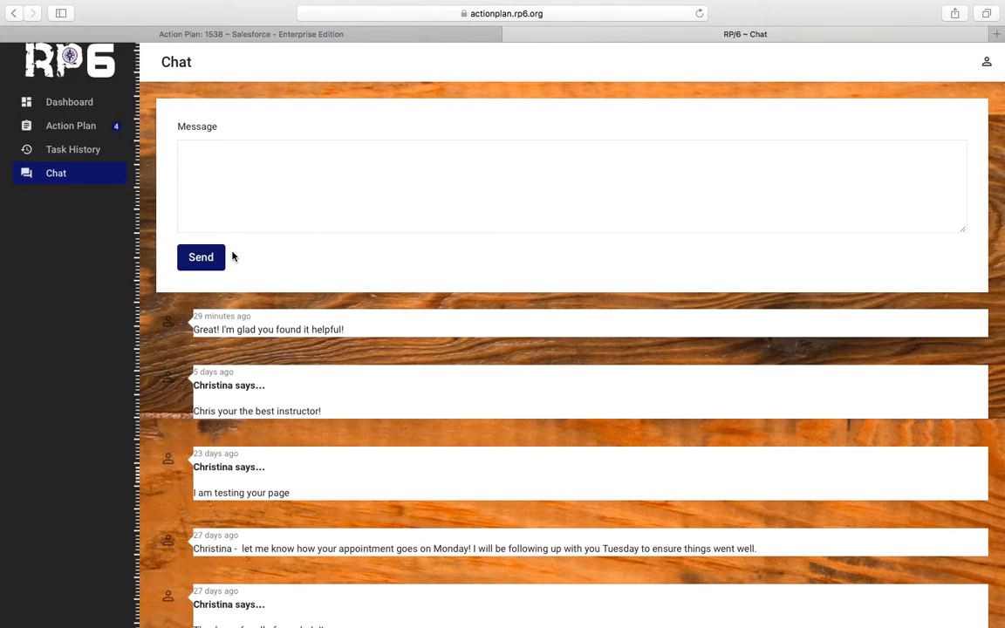
{"action": "scroll", "coordinate": [381, 460], "scroll_direction": "down", "scroll_amount": 5}
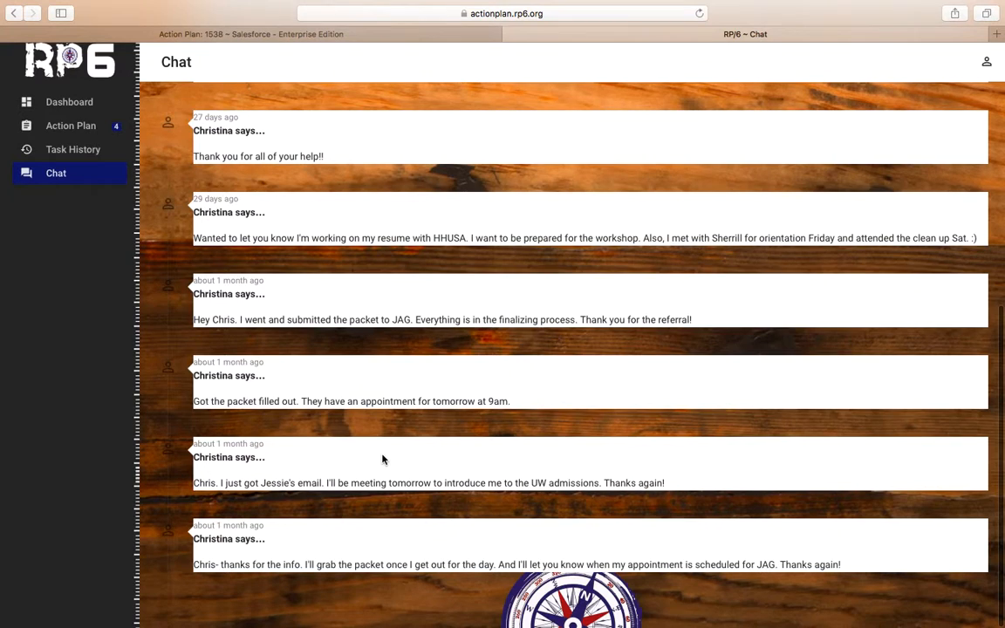
{"action": "scroll", "coordinate": [381, 460], "scroll_direction": "up", "scroll_amount": 4}
{"action": "scroll", "coordinate": [382, 460], "scroll_direction": "up", "scroll_amount": 1}
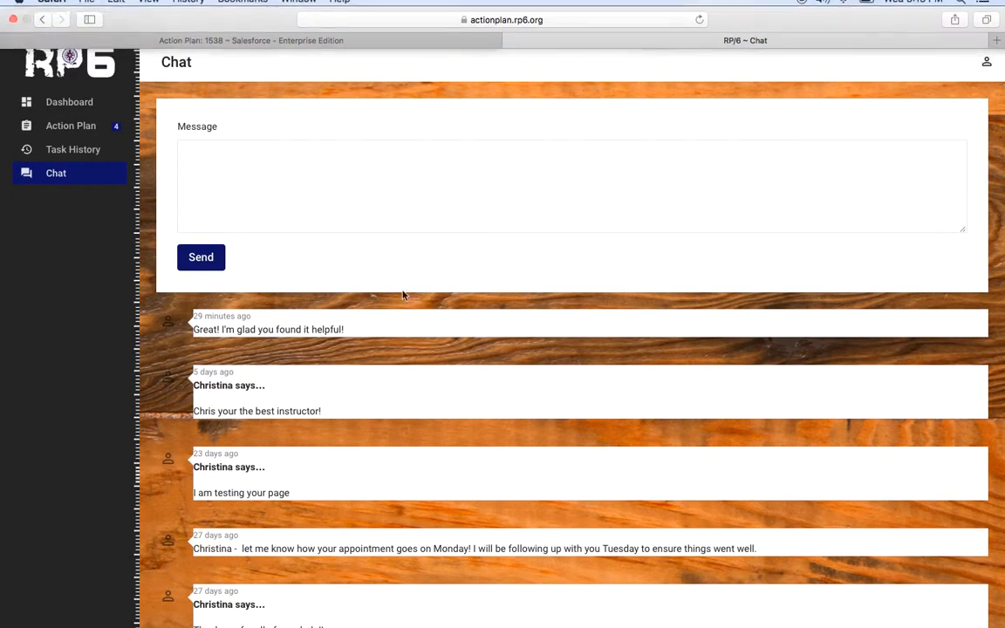
{"action": "left_click", "coordinate": [49, 68]}
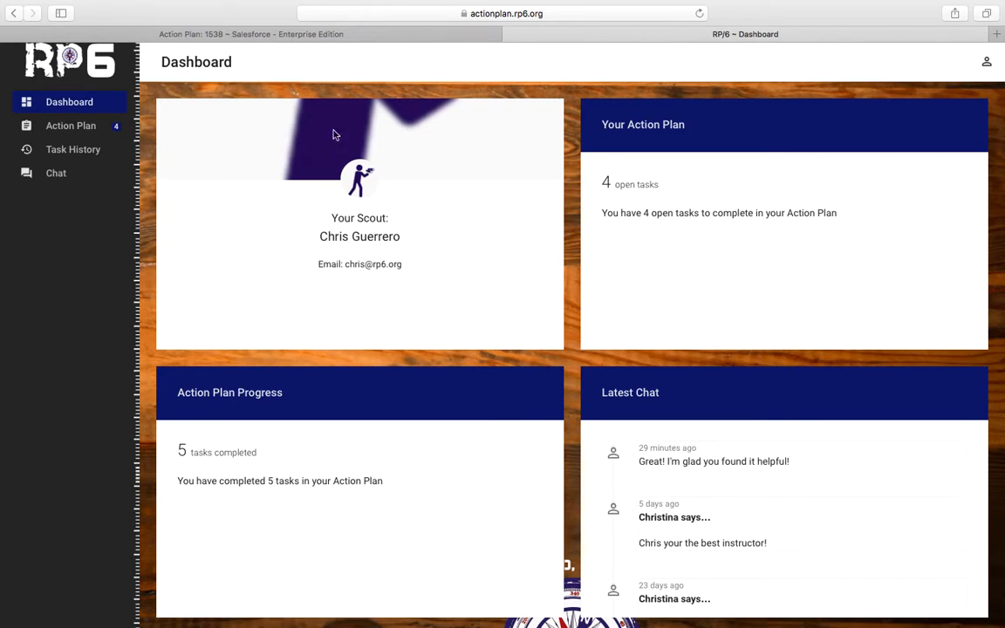
{"action": "left_click", "coordinate": [261, 34]}
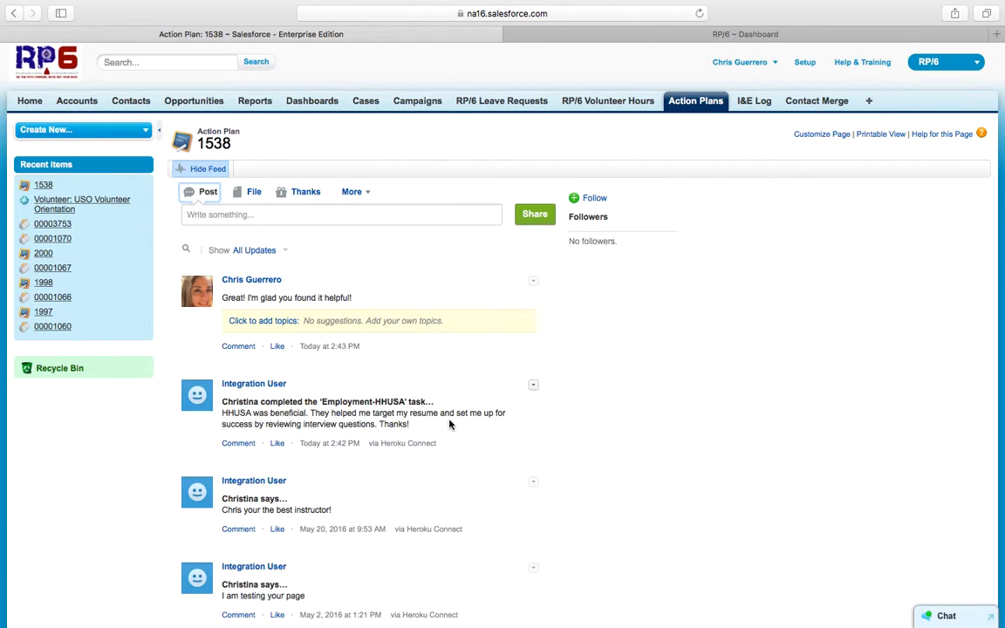
Step: Scroll action plan 1538's page down to the Action Plan Tasks list showing Employment-HHUSA completed
{"action": "scroll", "coordinate": [204, 438], "scroll_direction": "down", "scroll_amount": 15}
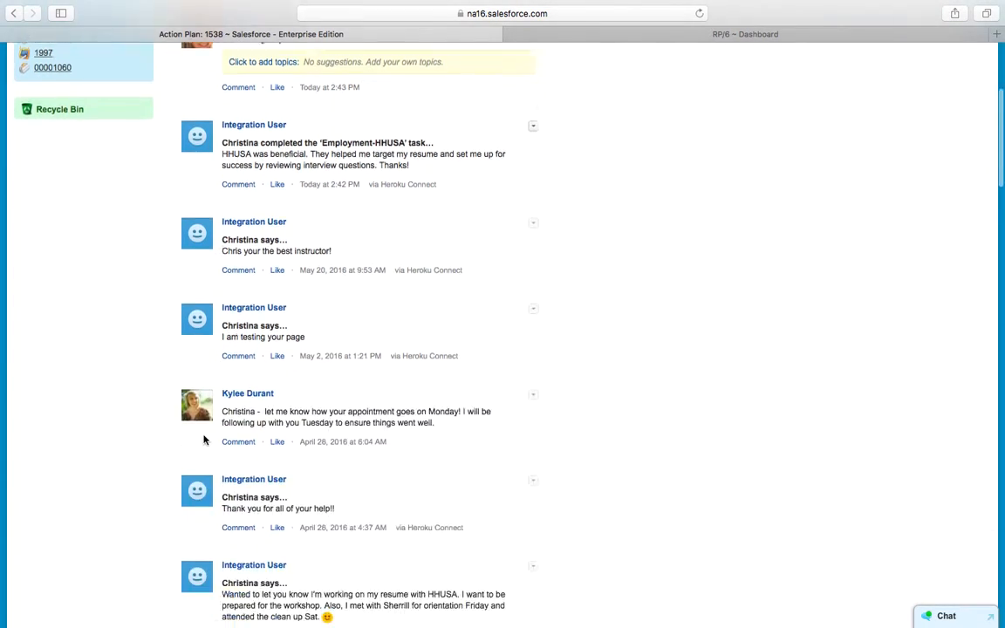
{"action": "scroll", "coordinate": [205, 438], "scroll_direction": "down", "scroll_amount": 6}
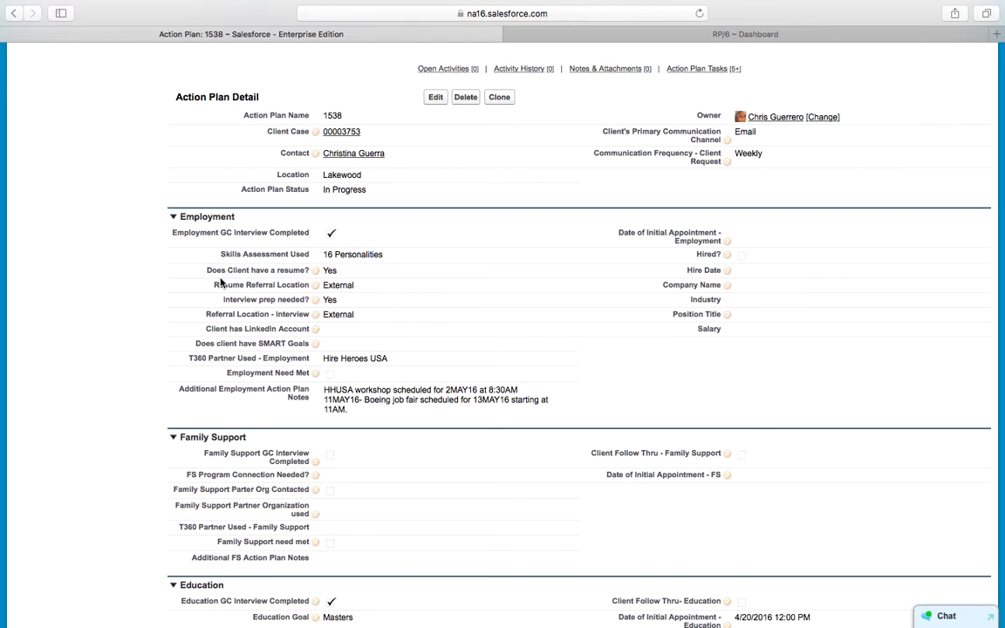
{"action": "scroll", "coordinate": [220, 282], "scroll_direction": "down", "scroll_amount": 15}
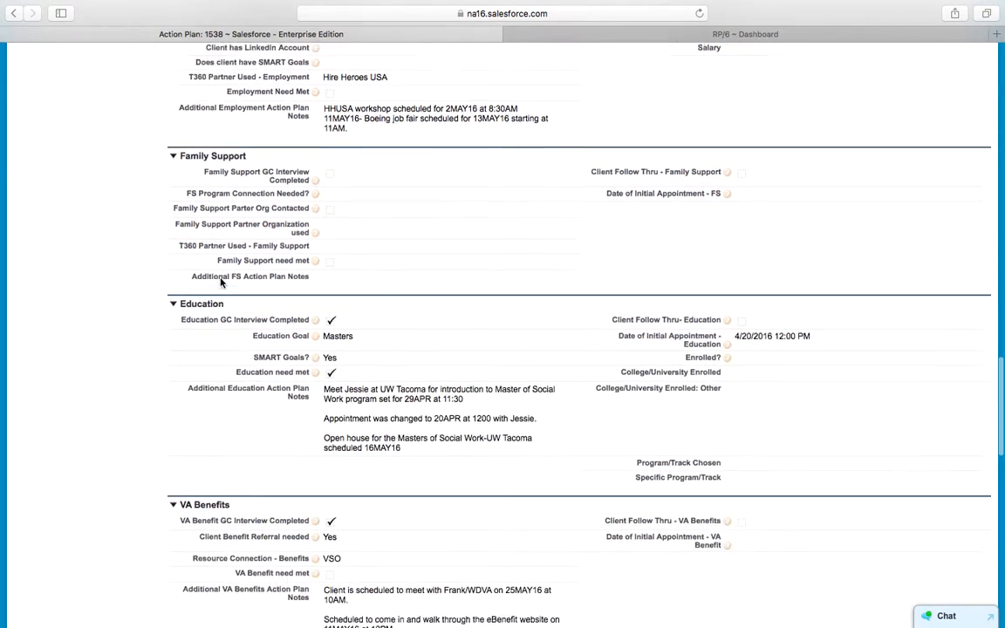
{"action": "scroll", "coordinate": [221, 283], "scroll_direction": "down", "scroll_amount": 5}
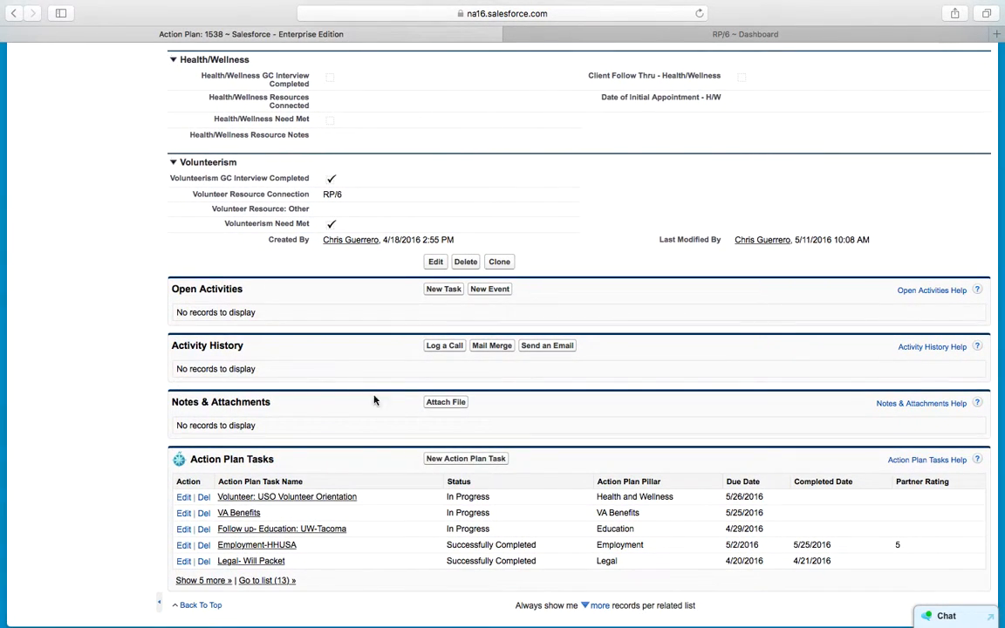
{"action": "scroll", "coordinate": [138, 477], "scroll_direction": "down", "scroll_amount": 1}
{"action": "scroll", "coordinate": [138, 476], "scroll_direction": "down", "scroll_amount": 1}
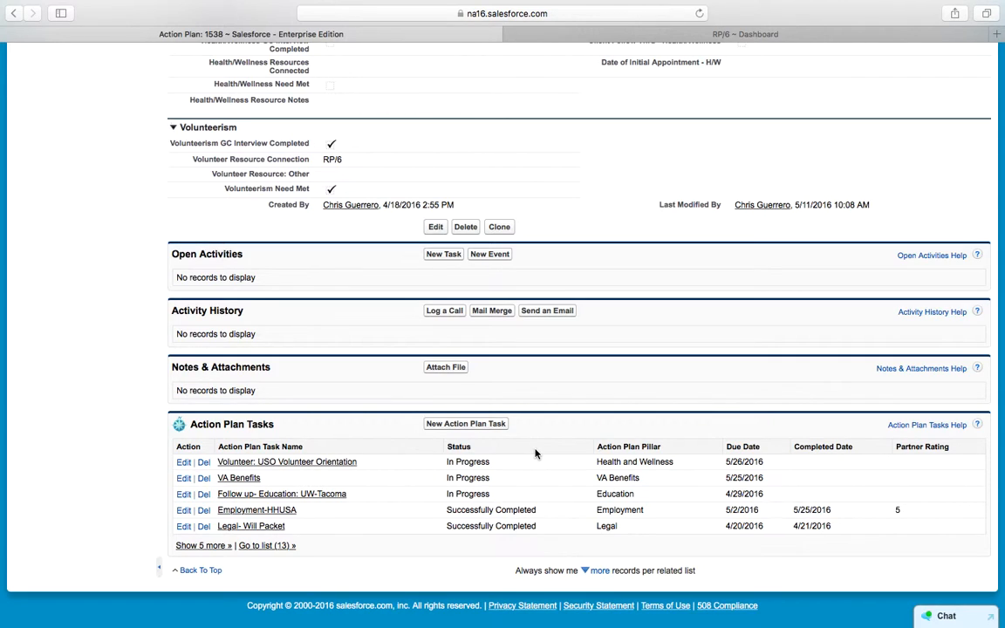
Step: Start a new 'Employment: Transition Summit' task named 'Transit Summit at JBLM' with status In Progress
{"action": "left_click", "coordinate": [472, 427]}
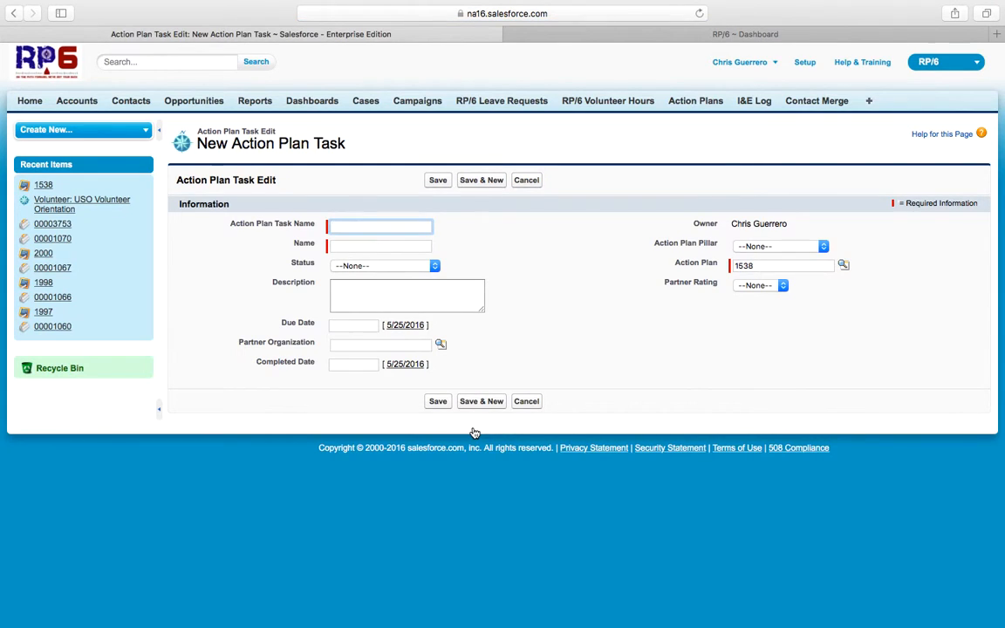
{"action": "type", "text": "Empl"}
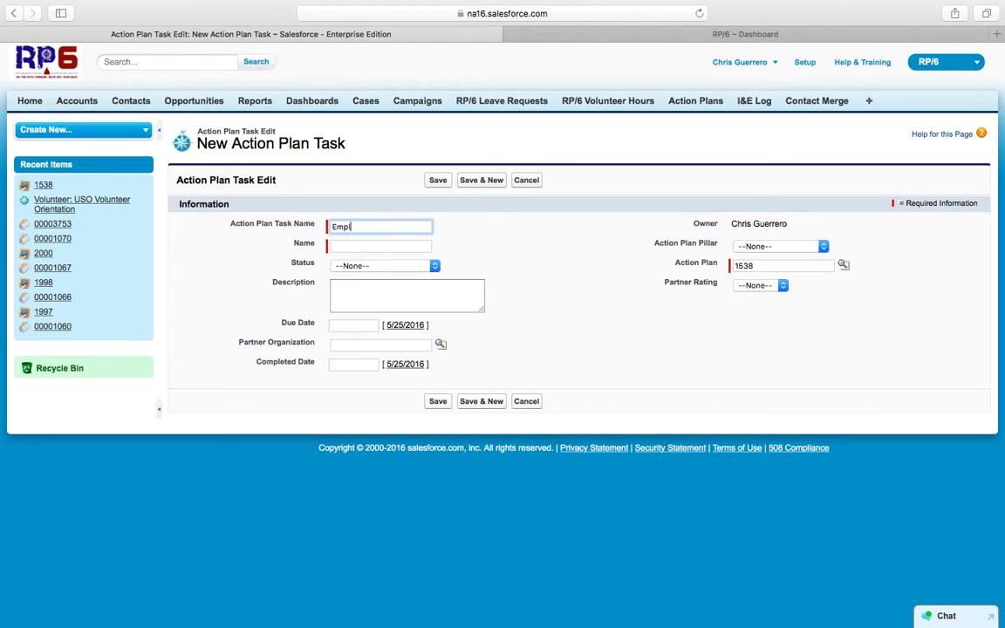
{"action": "type", "text": "oyment"}
{"action": "type", "text": ":"}
{"action": "type", "text": " Trai"}
{"action": "type", "text": "nsition Summ"}
{"action": "type", "text": "er"}
{"action": "key", "text": "Tab"}
{"action": "type", "text": "Transit Summit"}
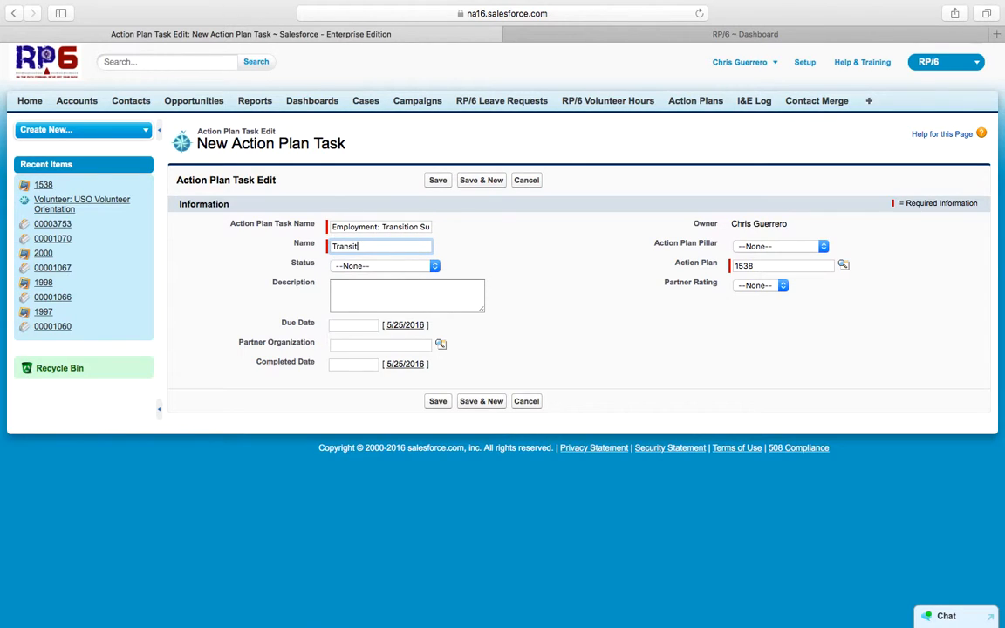
{"action": "type", "text": " at JBLM"}
{"action": "left_click", "coordinate": [406, 266]}
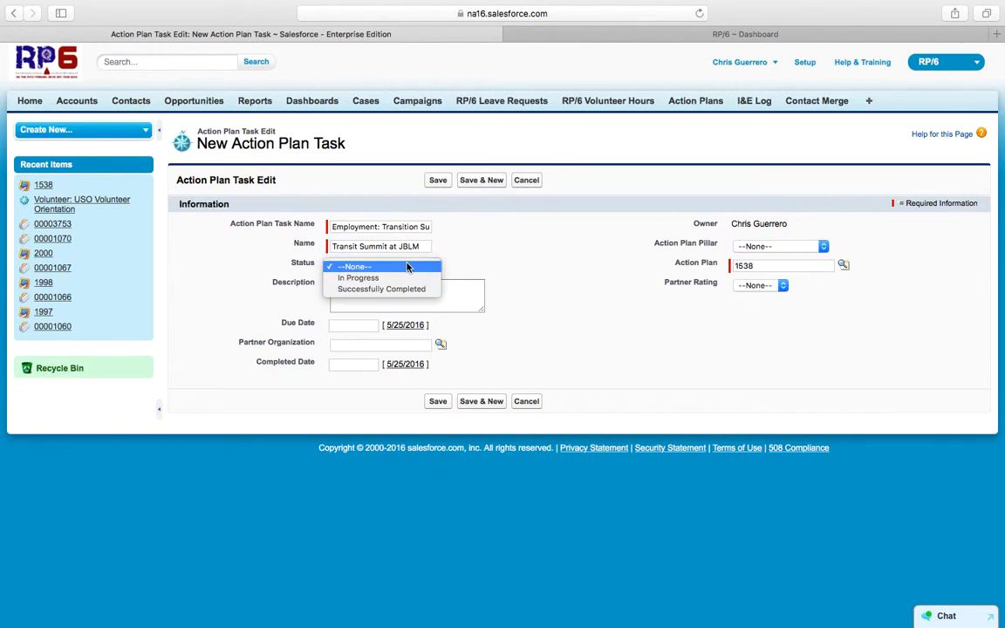
{"action": "left_click", "coordinate": [403, 277]}
Step: Describe it as 'Bring completed resume and dress in business casual', due 5/26/2016
{"action": "left_click", "coordinate": [403, 302]}
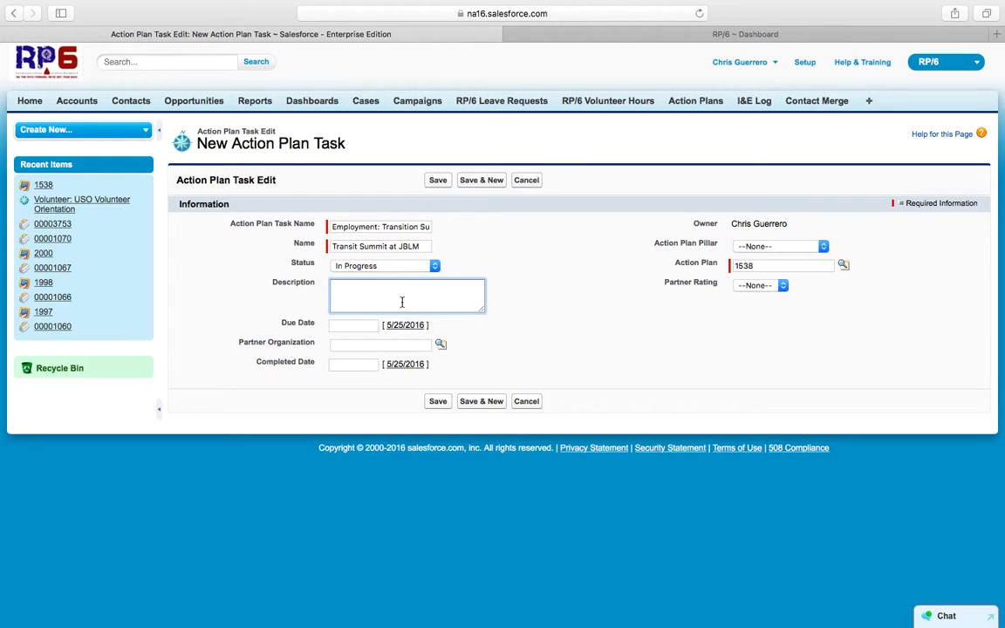
{"action": "type", "text": "Bring completed resume and dress in business casual"}
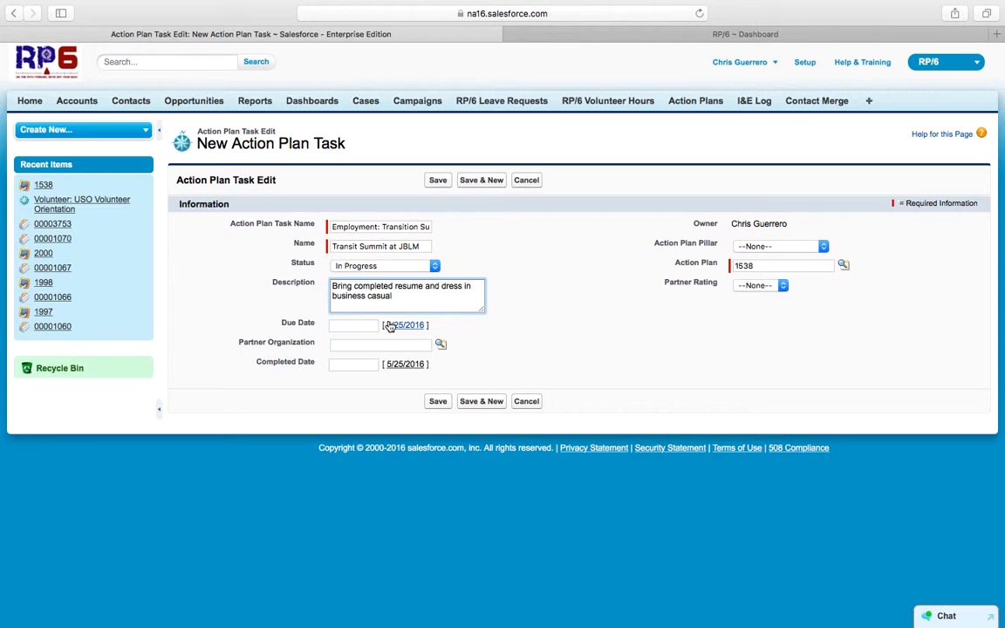
{"action": "left_click", "coordinate": [353, 325]}
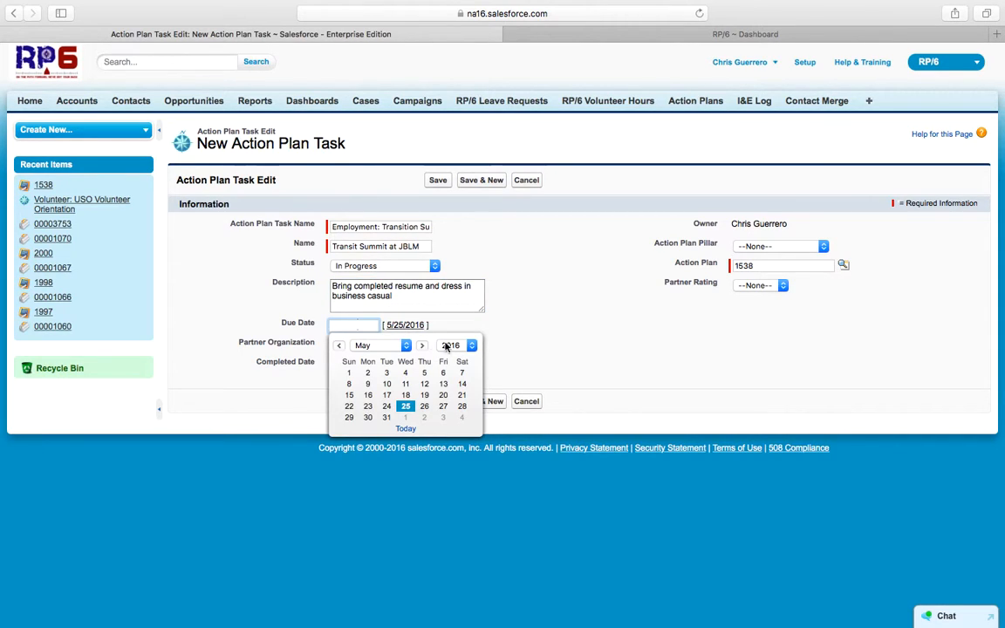
{"action": "left_click", "coordinate": [425, 406]}
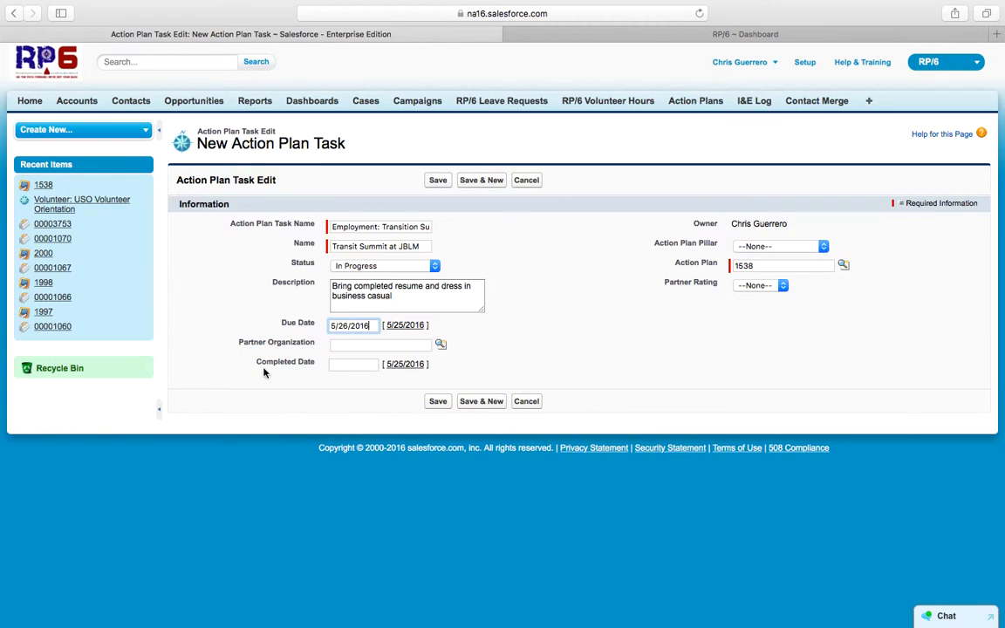
Step: Set the partner organization to JBLM Installation via a 'jblm' search, and the pillar to Employment
{"action": "left_click", "coordinate": [425, 343]}
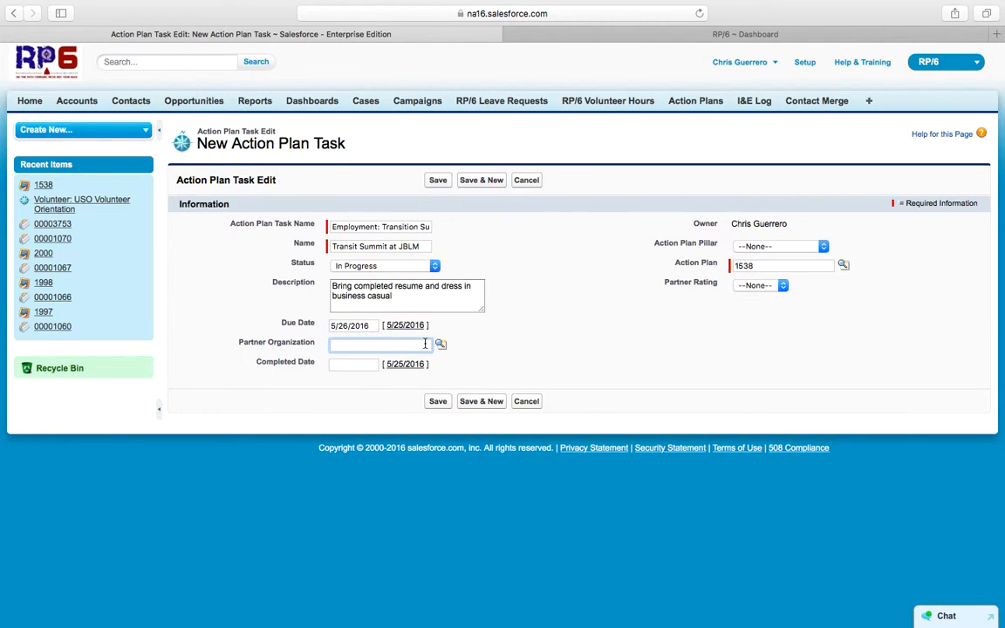
{"action": "left_click", "coordinate": [440, 344]}
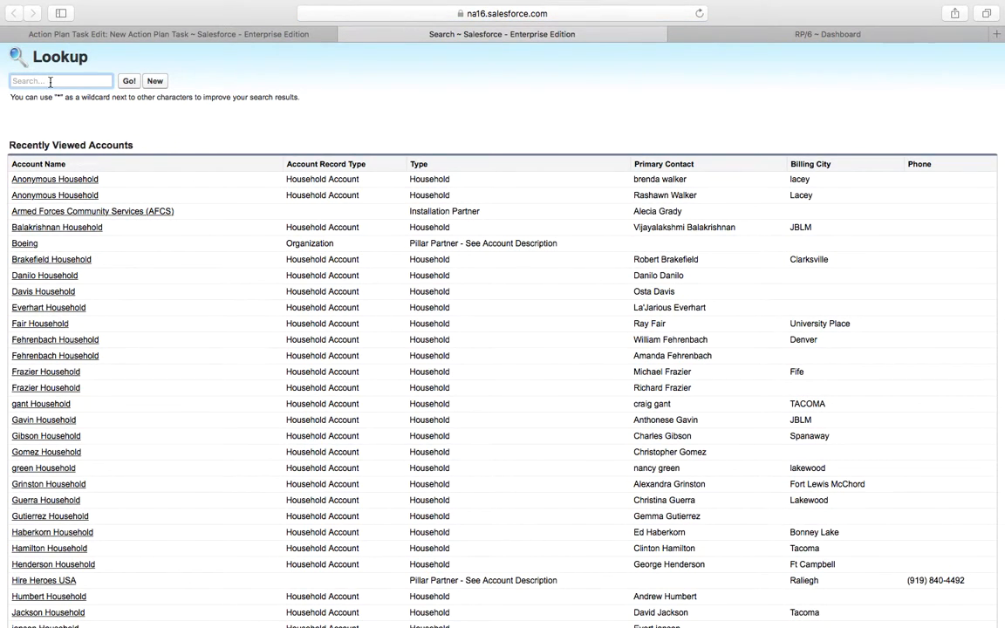
{"action": "left_click", "coordinate": [50, 81]}
{"action": "type", "text": "jblm"}
{"action": "key", "text": "Return"}
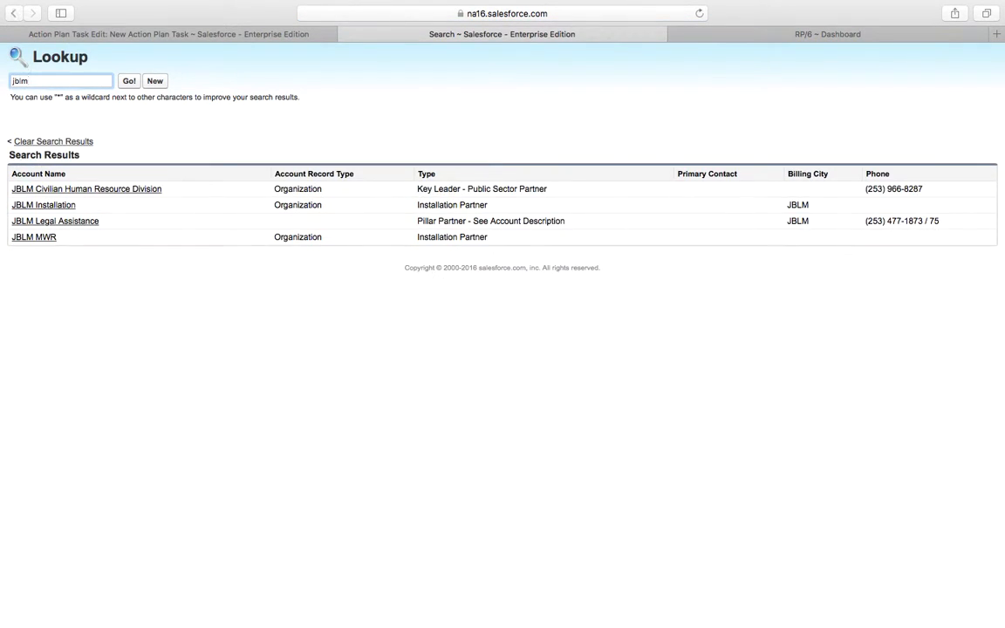
{"action": "left_click", "coordinate": [52, 206]}
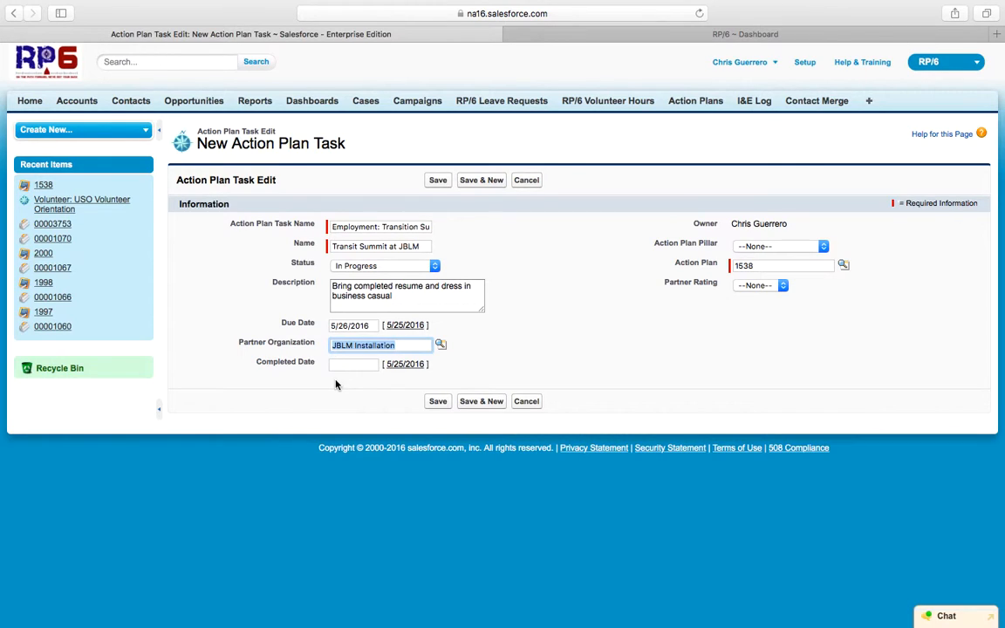
{"action": "left_click", "coordinate": [813, 247]}
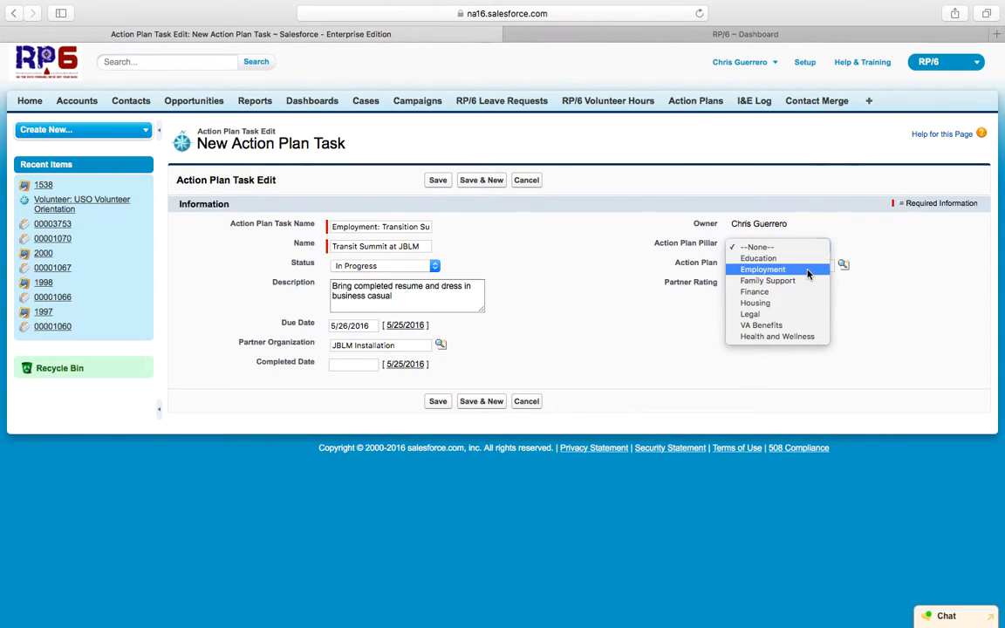
{"action": "left_click", "coordinate": [808, 269]}
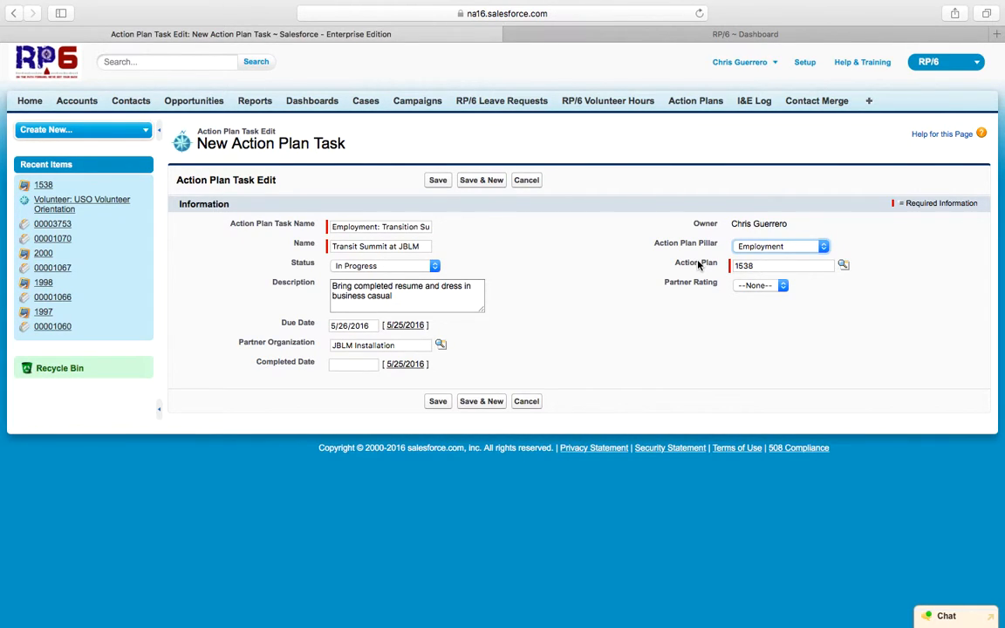
Step: Save the task and share 'Heads up! Go a new task for you as discussed on the phone. Hope you are doing well!' on plan 1538
{"action": "left_click", "coordinate": [440, 402]}
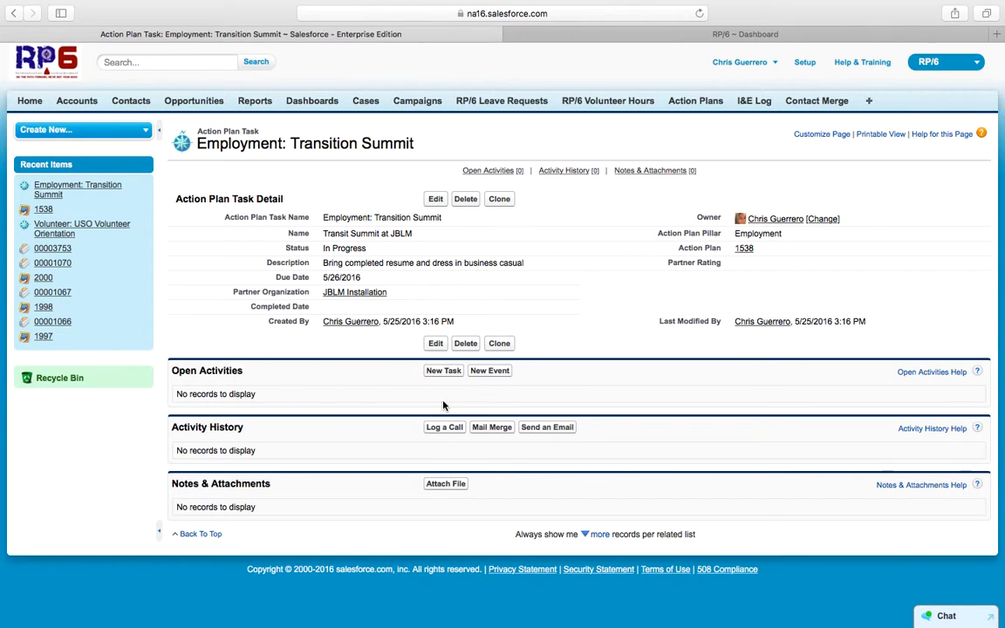
{"action": "left_click", "coordinate": [742, 249]}
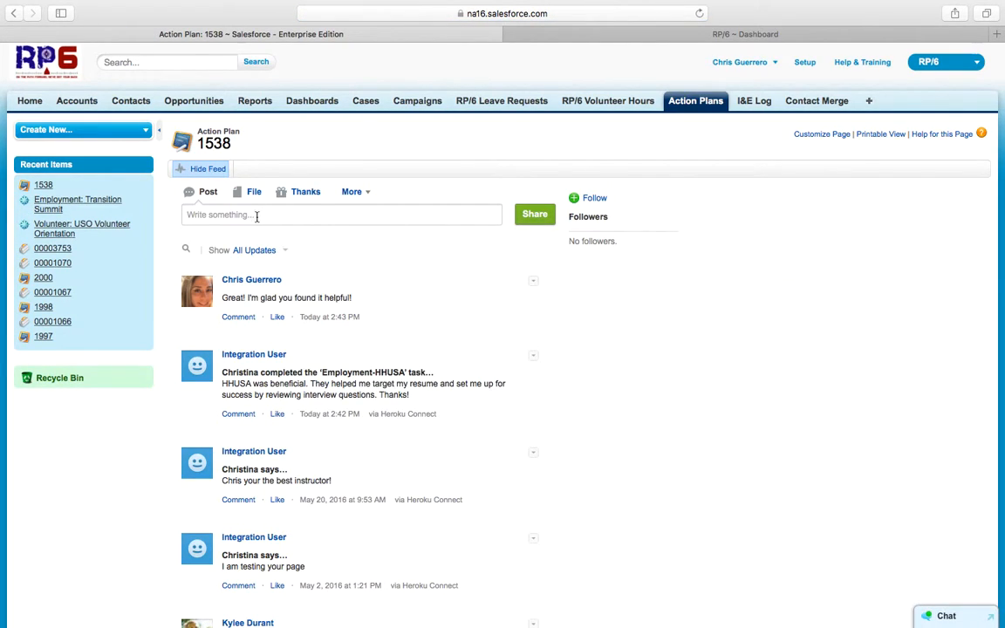
{"action": "left_click", "coordinate": [256, 216]}
{"action": "type", "text": "Heads up! Go a new task for you as discussed on the fo"}
{"action": "key", "text": "BackSpace"}
{"action": "key", "text": "BackSpace"}
{"action": "type", "text": "phone. Hope you "}
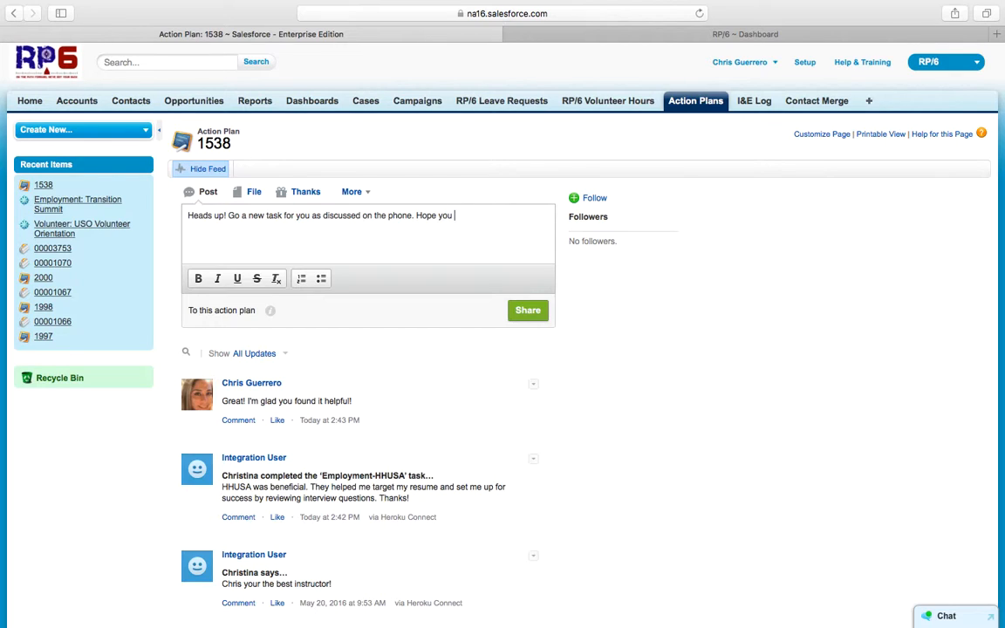
{"action": "type", "text": "are doing well!"}
{"action": "left_click", "coordinate": [537, 312]}
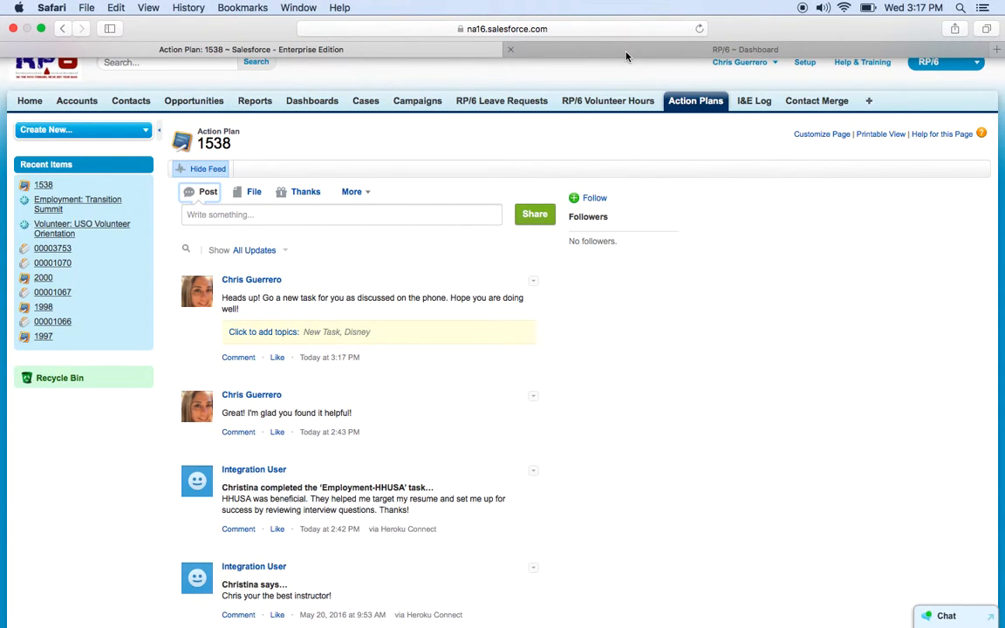
Step: Reload the RP6 dashboard and confirm Employment: Transition Summit, due May 26, among 5 open tasks
{"action": "left_click", "coordinate": [626, 55]}
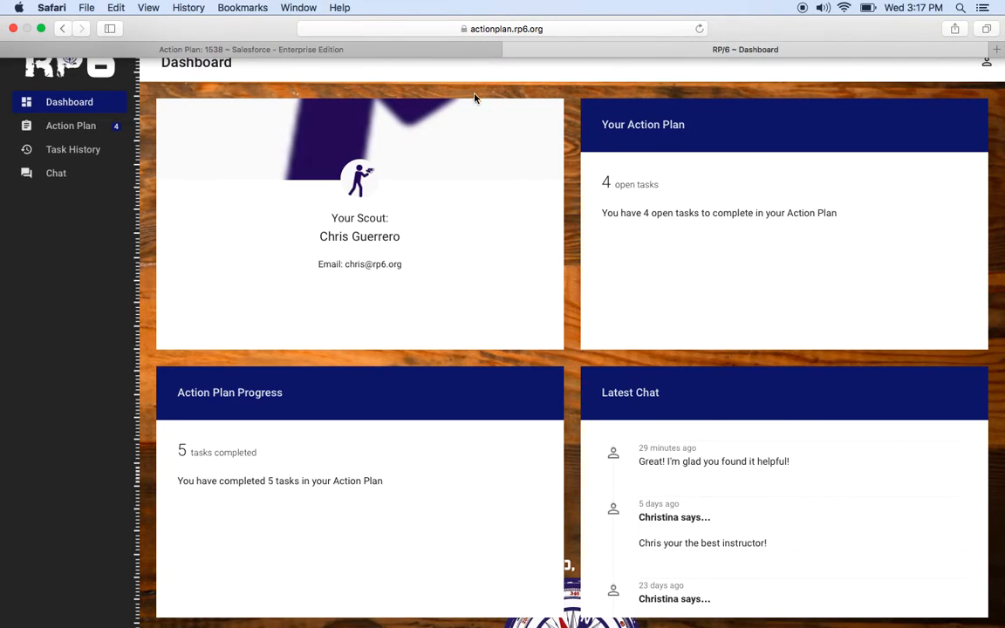
{"action": "left_click", "coordinate": [700, 14]}
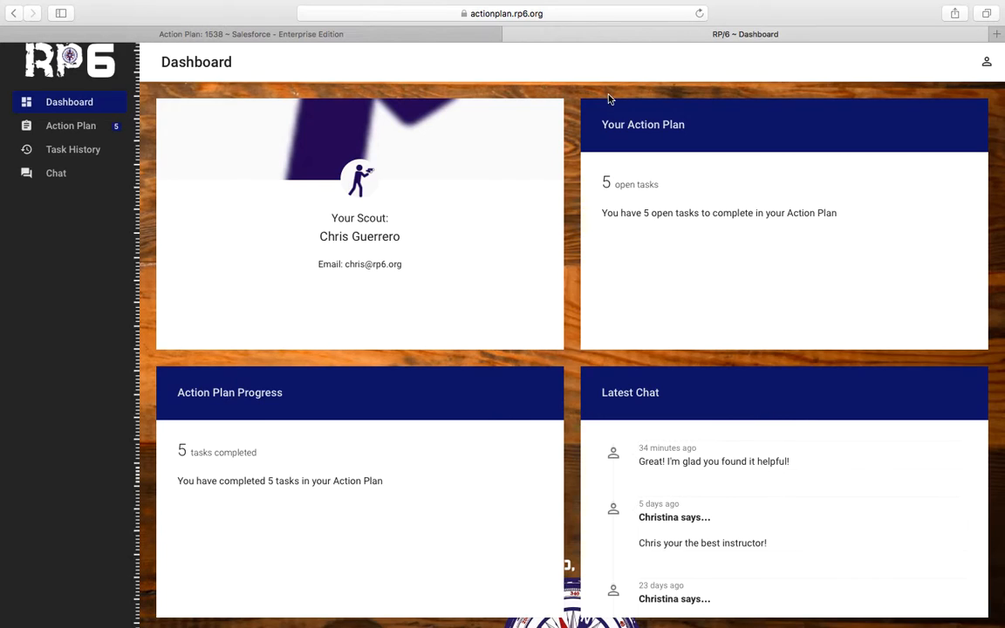
{"action": "left_click", "coordinate": [643, 190]}
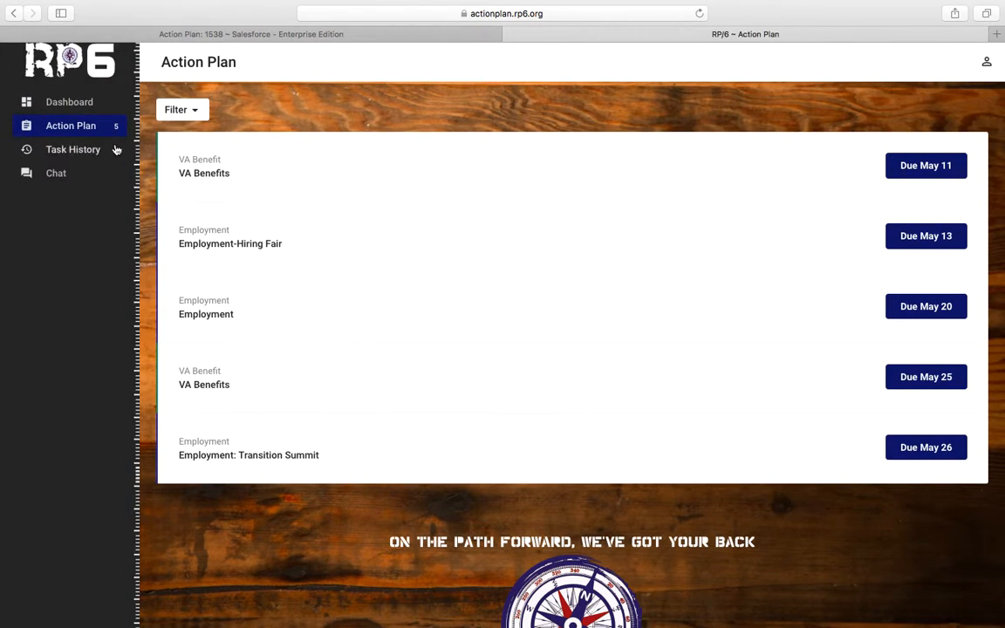
{"action": "left_click", "coordinate": [70, 103]}
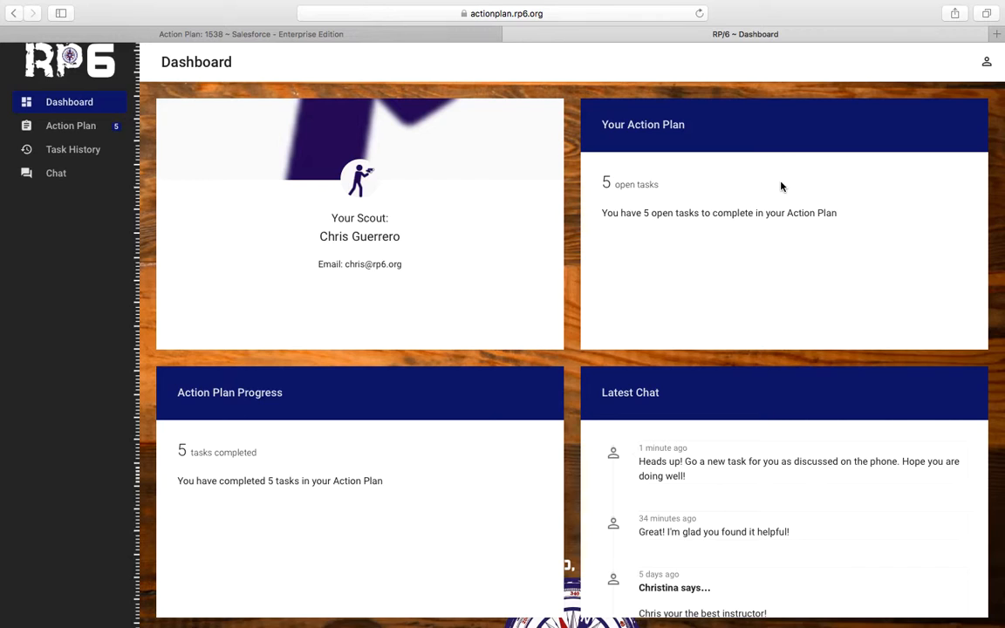
{"action": "scroll", "coordinate": [623, 416], "scroll_direction": "down", "scroll_amount": 1}
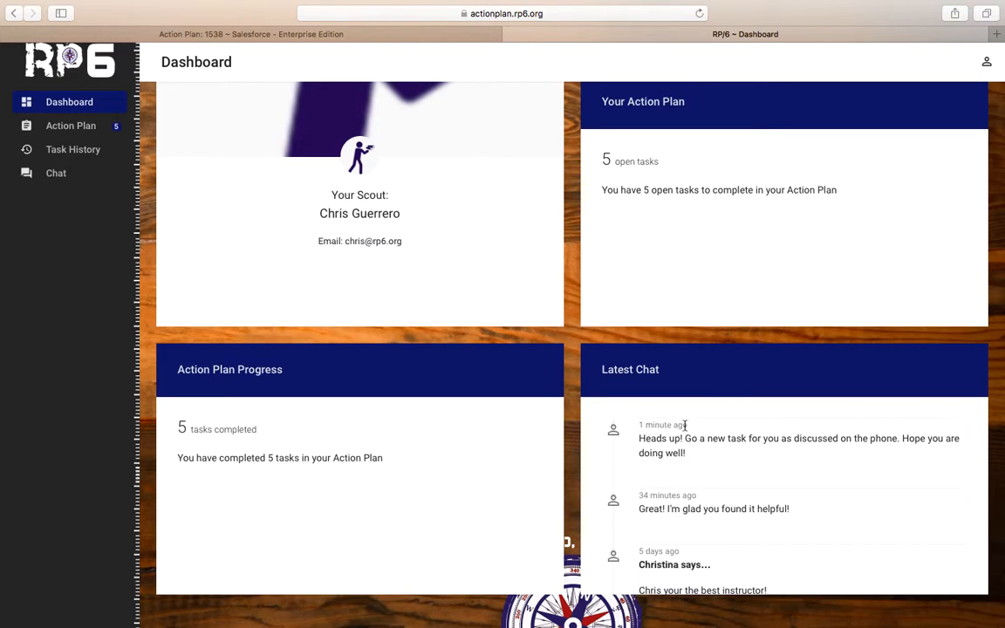
{"action": "scroll", "coordinate": [643, 451], "scroll_direction": "up", "scroll_amount": 2}
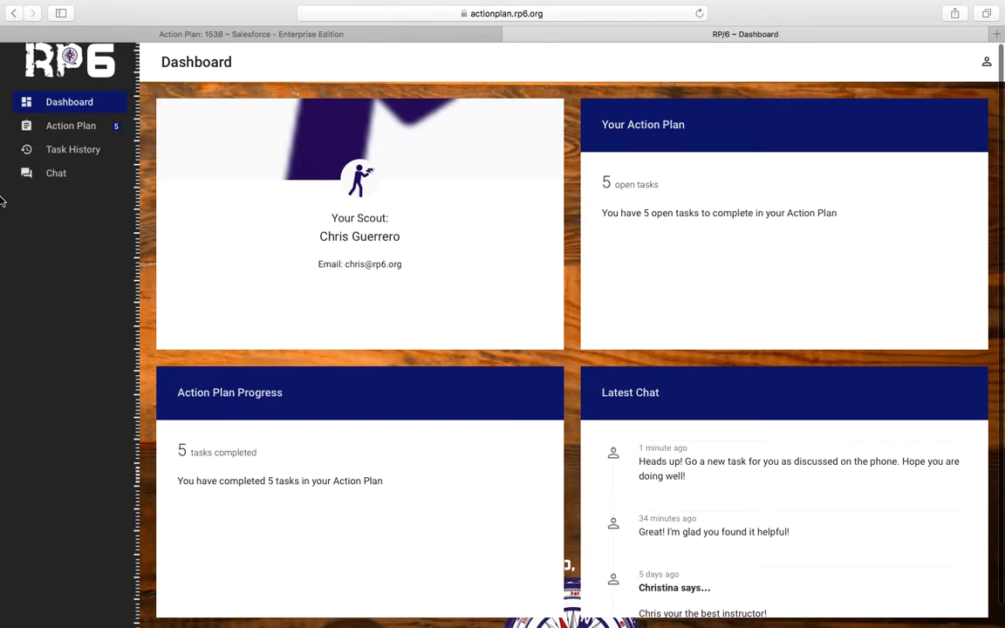
Step: Send the portal chat reply 'Thanks! I'll be sure to let you know how it goes.'
{"action": "left_click", "coordinate": [56, 175]}
{"action": "left_click", "coordinate": [286, 201]}
{"action": "type", "text": "Thanks@"}
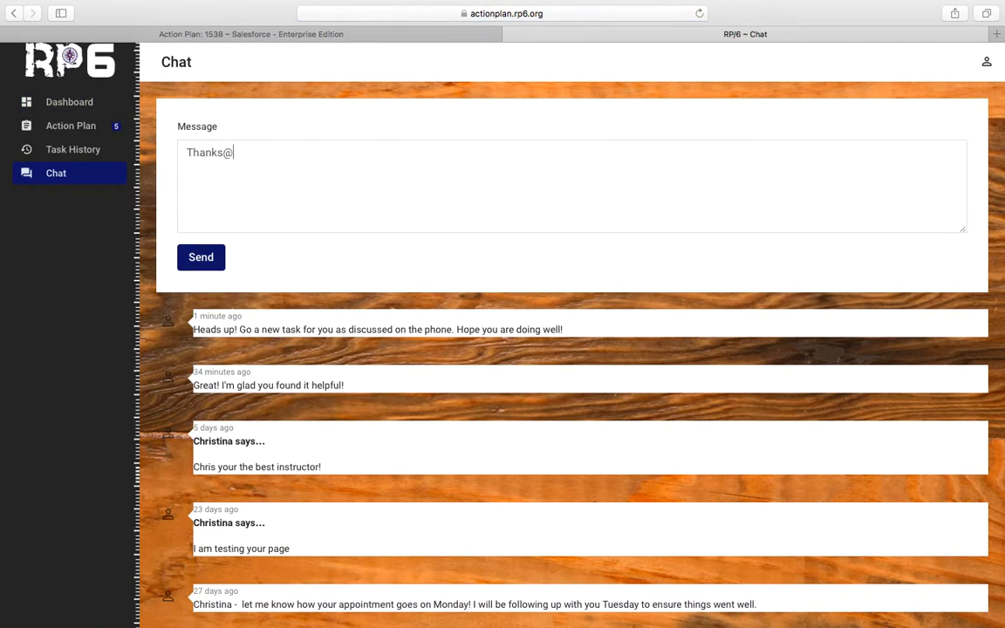
{"action": "key", "text": "BackSpace"}
{"action": "type", "text": "! I'll be sure to let yo"}
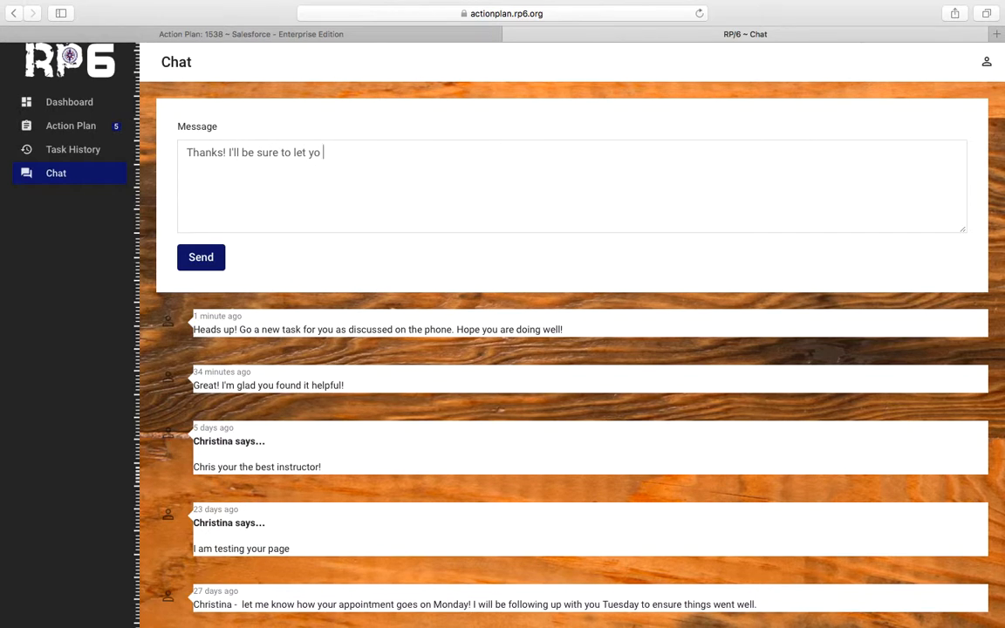
{"action": "key", "text": "BackSpace"}
{"action": "type", "text": "u know ho"}
{"action": "type", "text": "w it goes"}
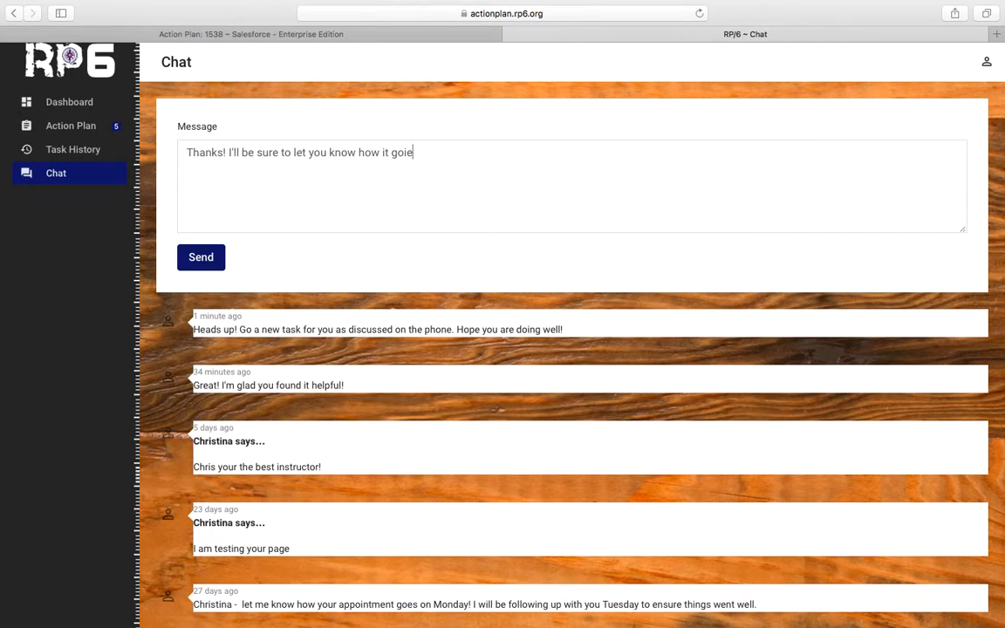
{"action": "type", "text": "."}
{"action": "left_click", "coordinate": [202, 263]}
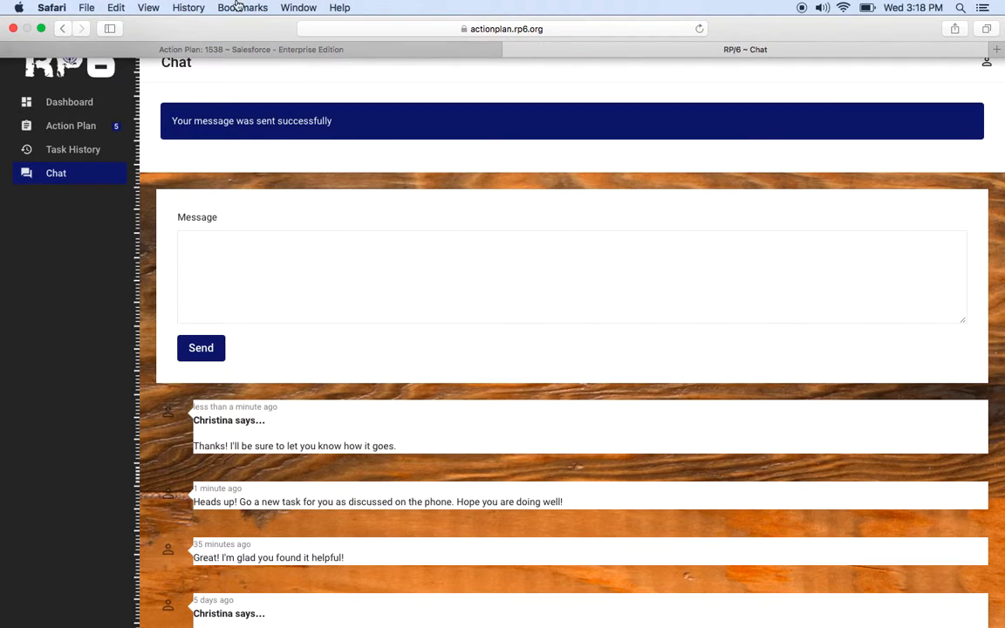
Step: Reload action plan 1538's feed in Salesforce to show the 'Thanks!' reply, then return to the portal chat
{"action": "left_click", "coordinate": [263, 51]}
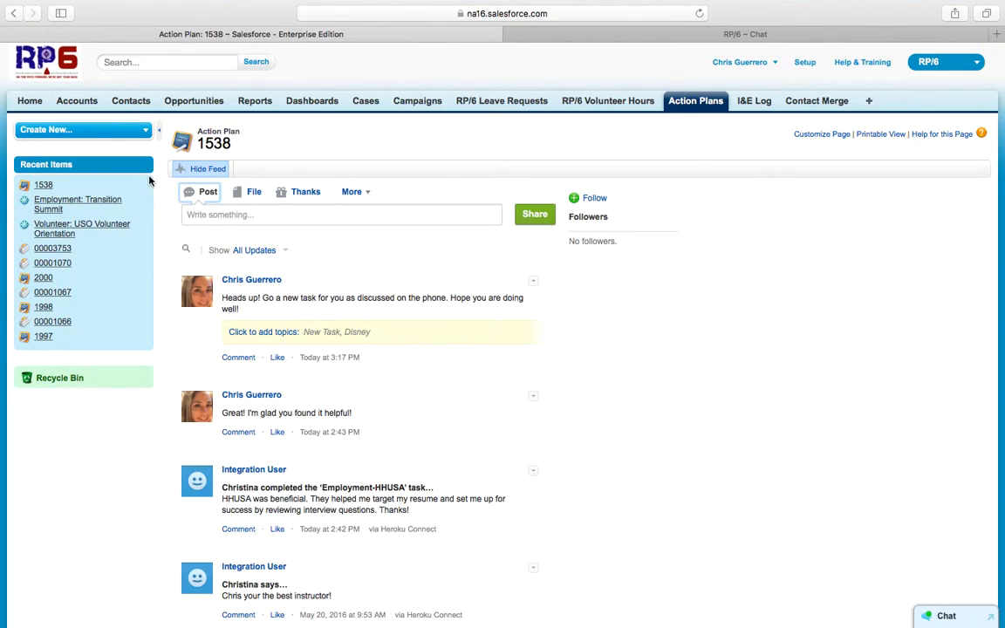
{"action": "left_click", "coordinate": [699, 13]}
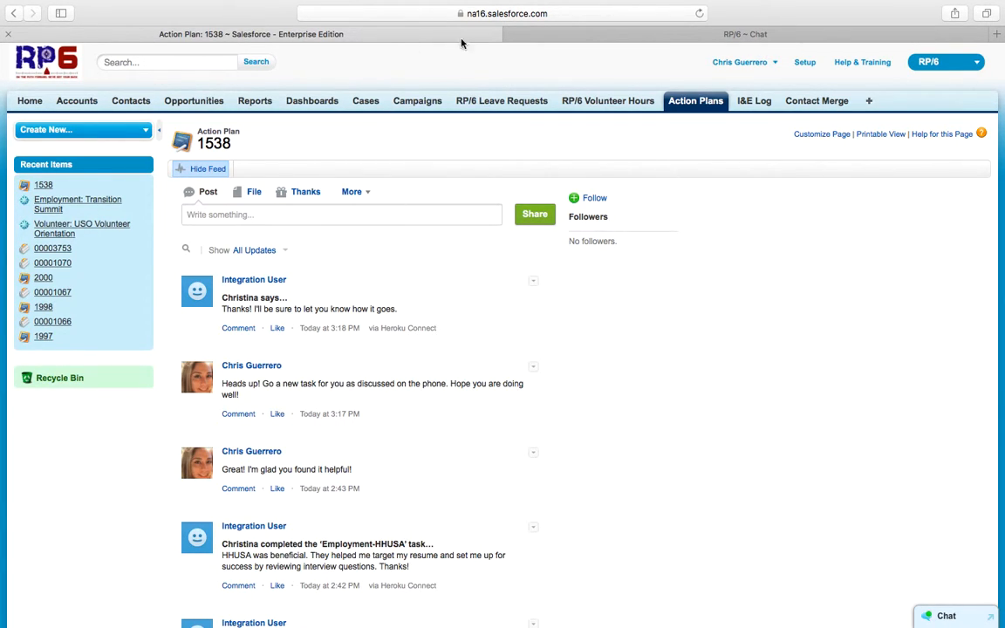
{"action": "left_click", "coordinate": [680, 38]}
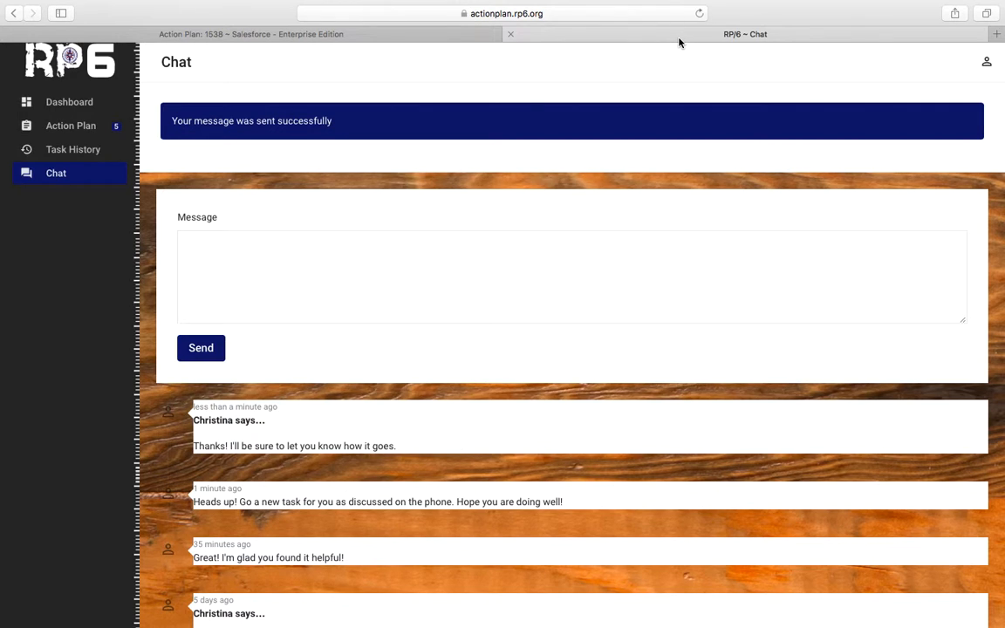
{"action": "mouse_move", "coordinate": [731, 7]}
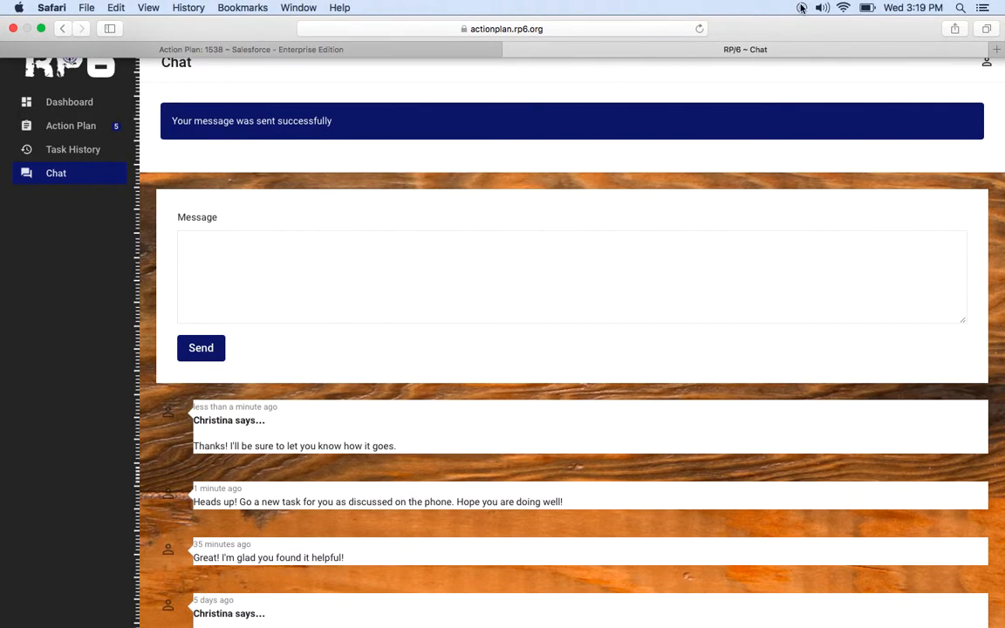